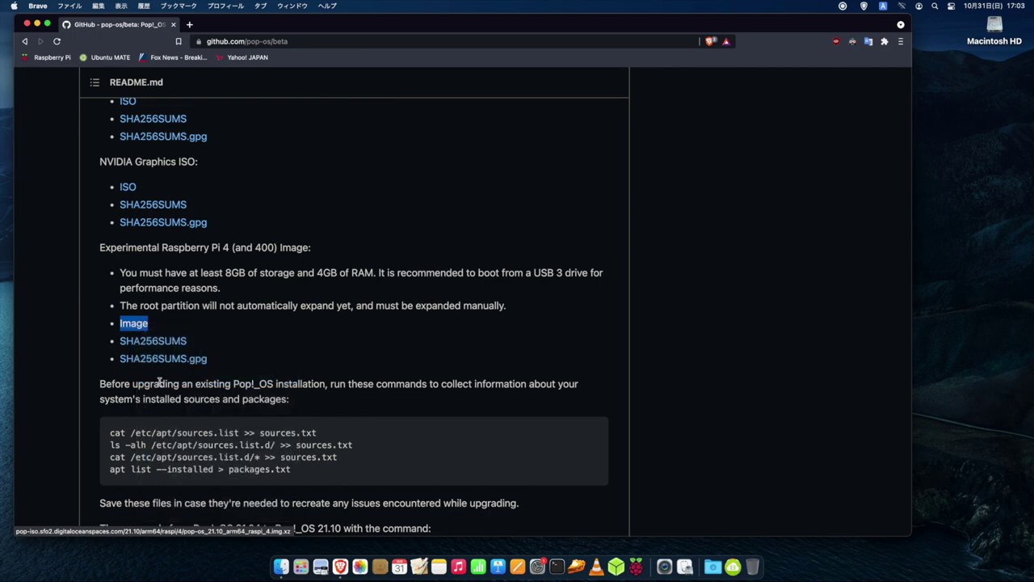
# - Save the Raspberry Pi 4 image from pop-os/beta in Brave, keeping it despite the safety warning
pyautogui.click(514, 299)
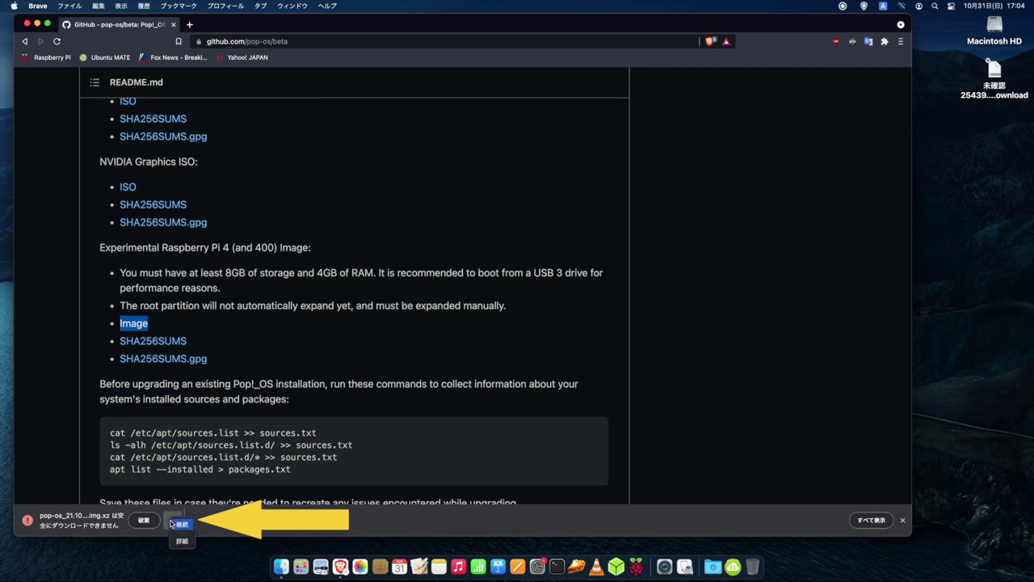
pyautogui.click(173, 524)
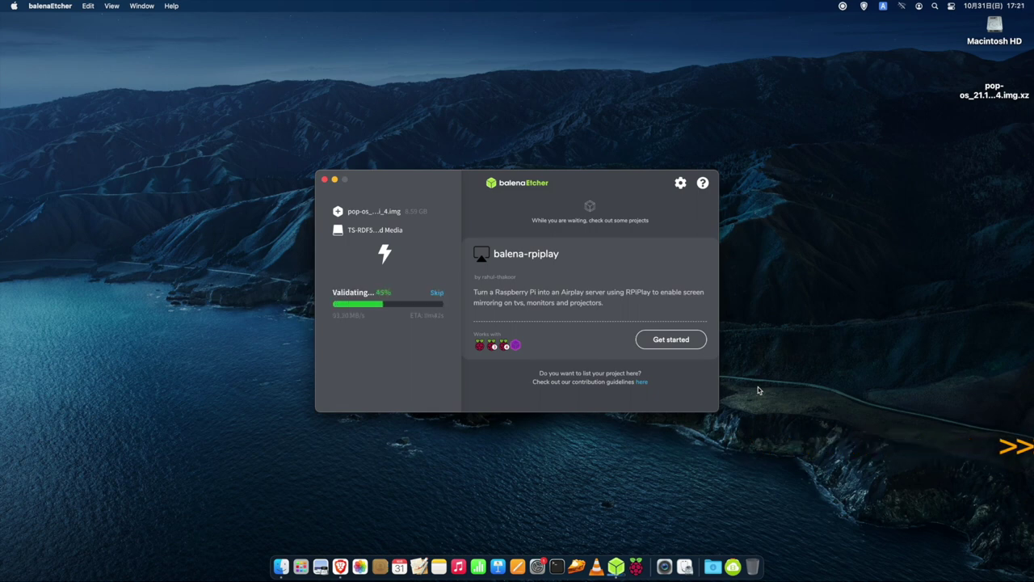
# - Close balenaEtcher now that the image has been written to the card
pyautogui.click(325, 180)
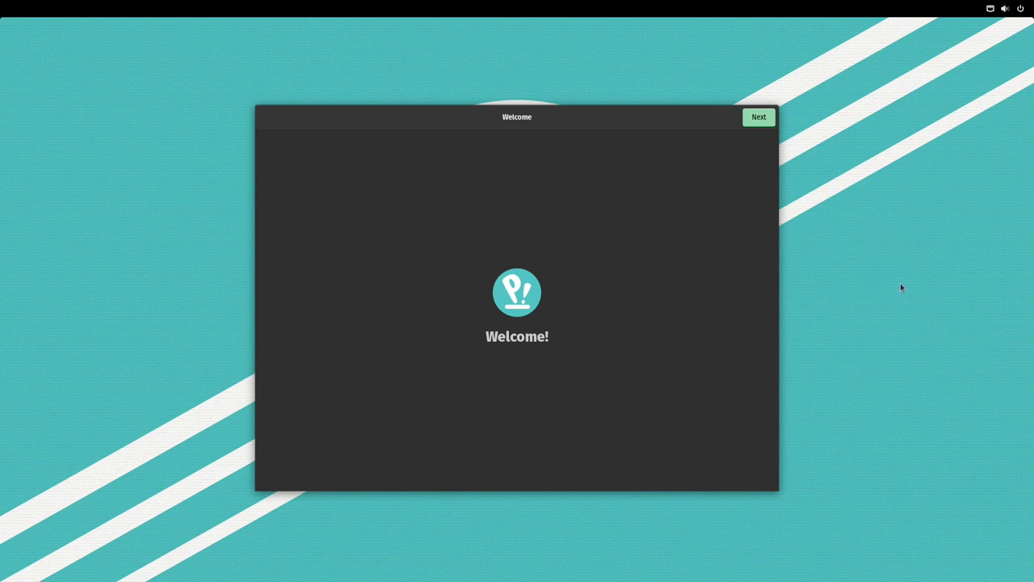
# - Pass the welcome page, expand the full keyboard list down to Japanese, and continue
pyautogui.click(752, 121)
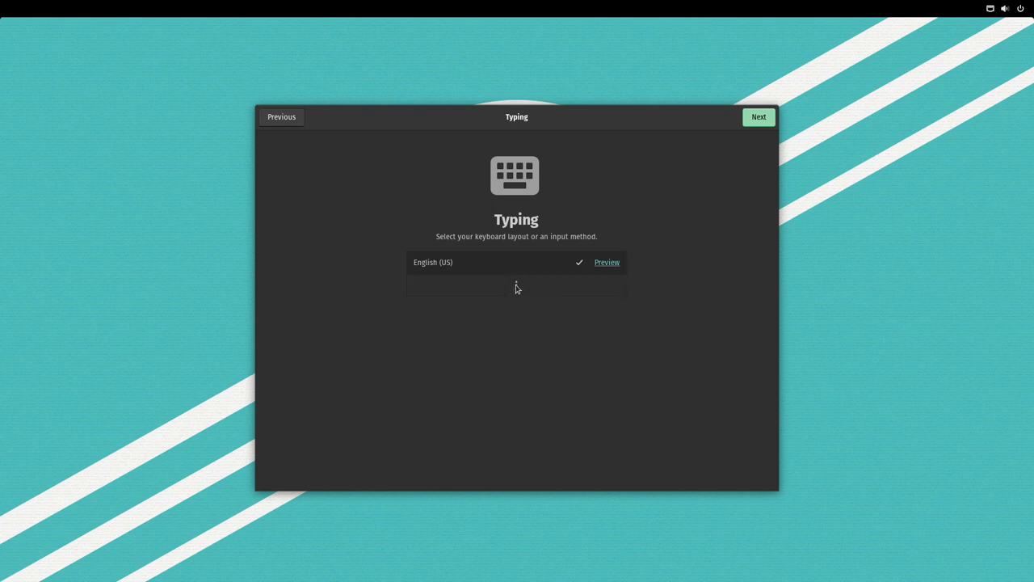
pyautogui.click(516, 289)
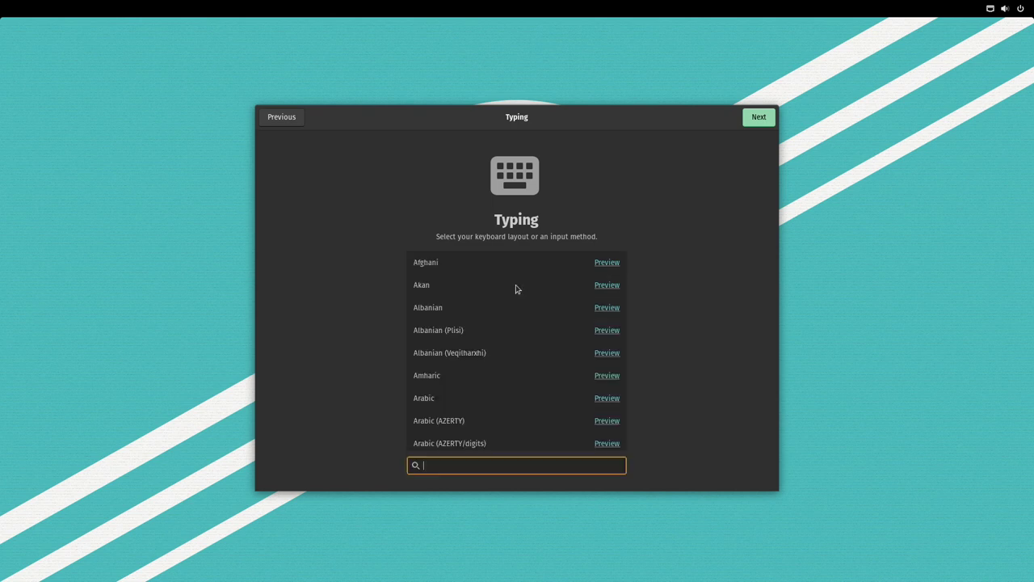
pyautogui.scroll(-1, 495, 341)
pyautogui.scroll(-15, 496, 343)
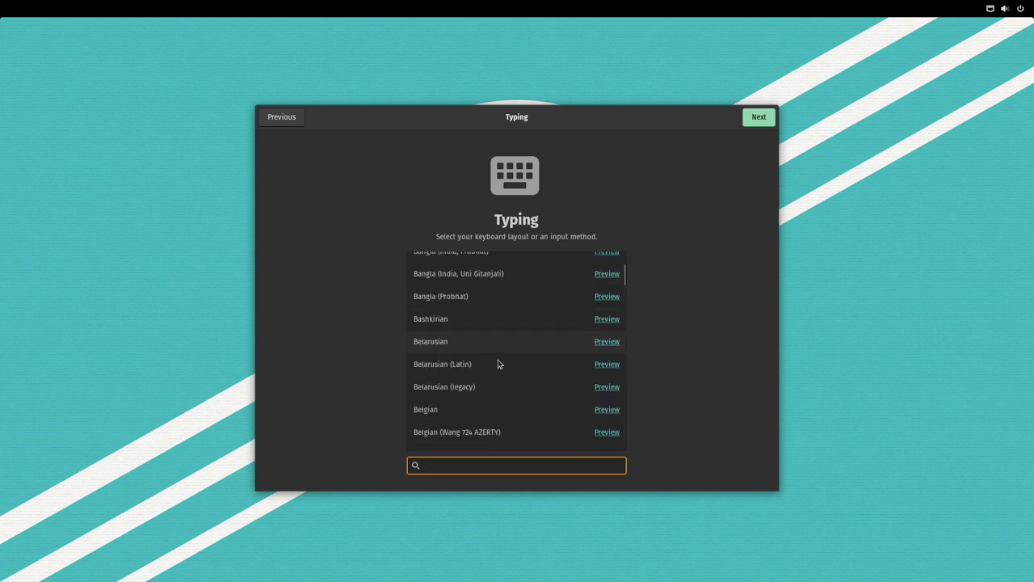
pyautogui.scroll(-15, 505, 362)
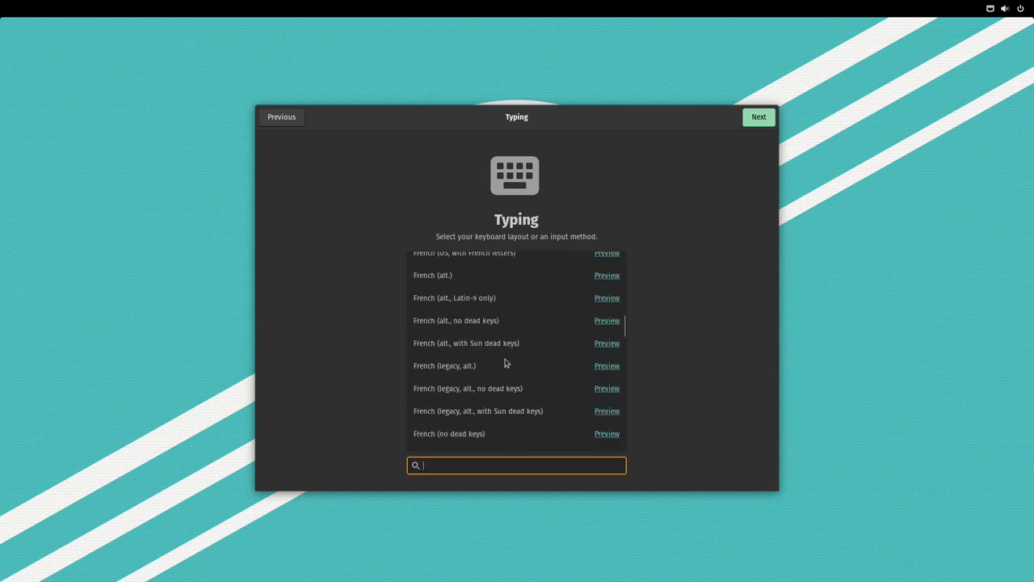
pyautogui.scroll(-3, 505, 363)
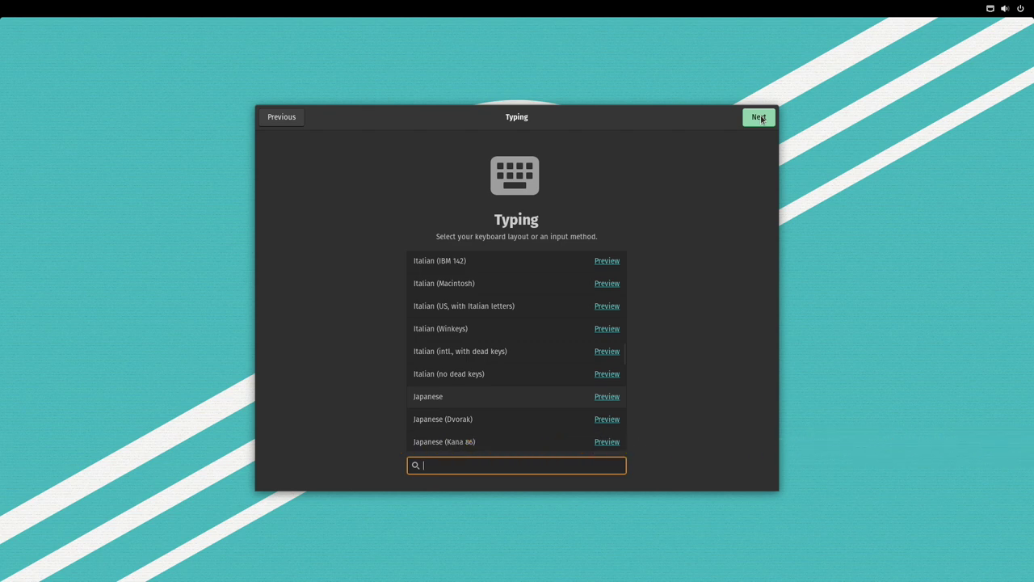
pyautogui.click(760, 118)
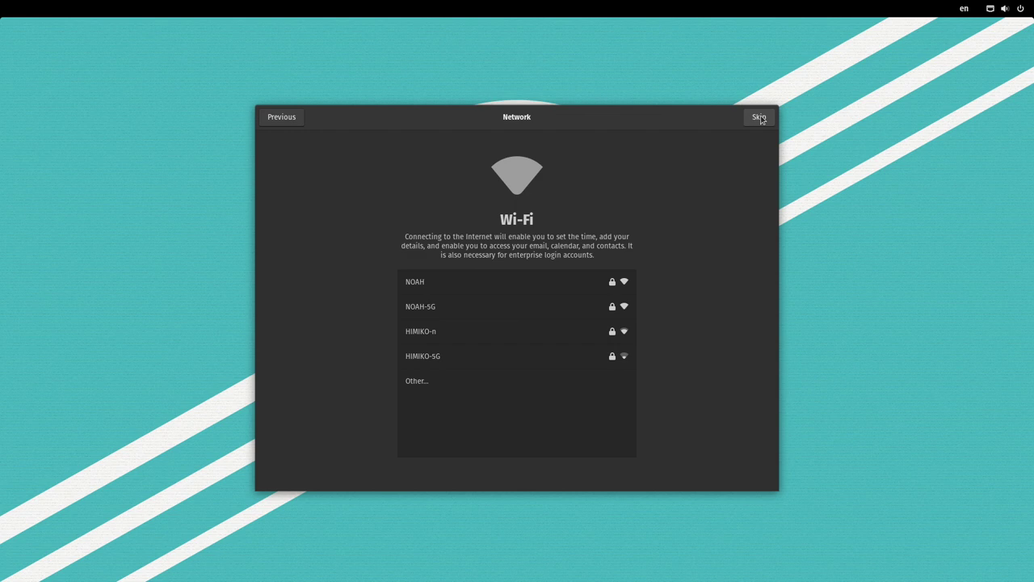
# - Skip Wi-Fi, accept privacy defaults, set the time zone to Tokyo, and skip online accounts
pyautogui.click(758, 123)
pyautogui.click(758, 122)
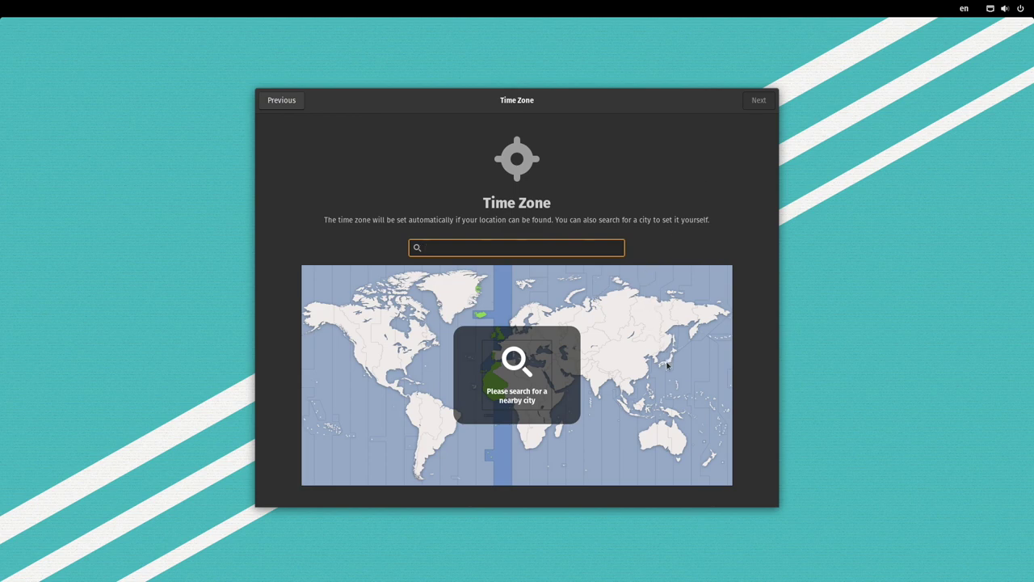
pyautogui.click(667, 364)
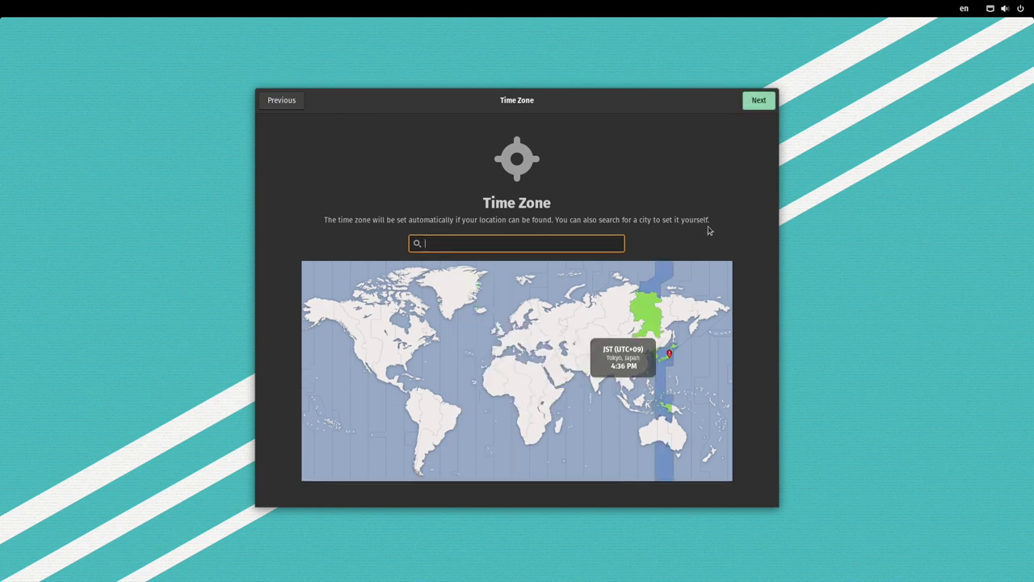
pyautogui.click(758, 102)
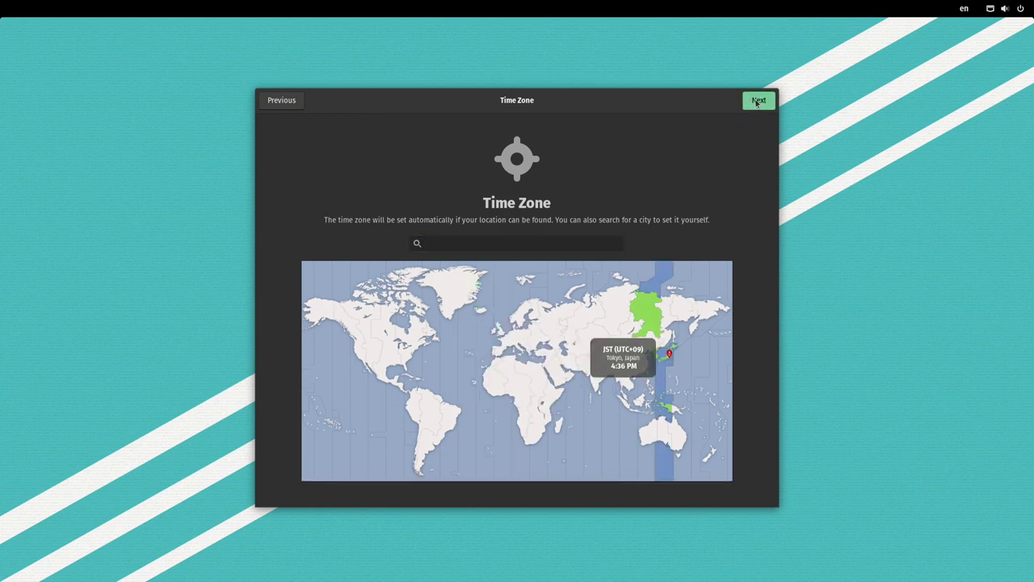
pyautogui.click(758, 105)
# - Create the user account with its name and a confirmed password, then finish setup
pyautogui.write('giitube')
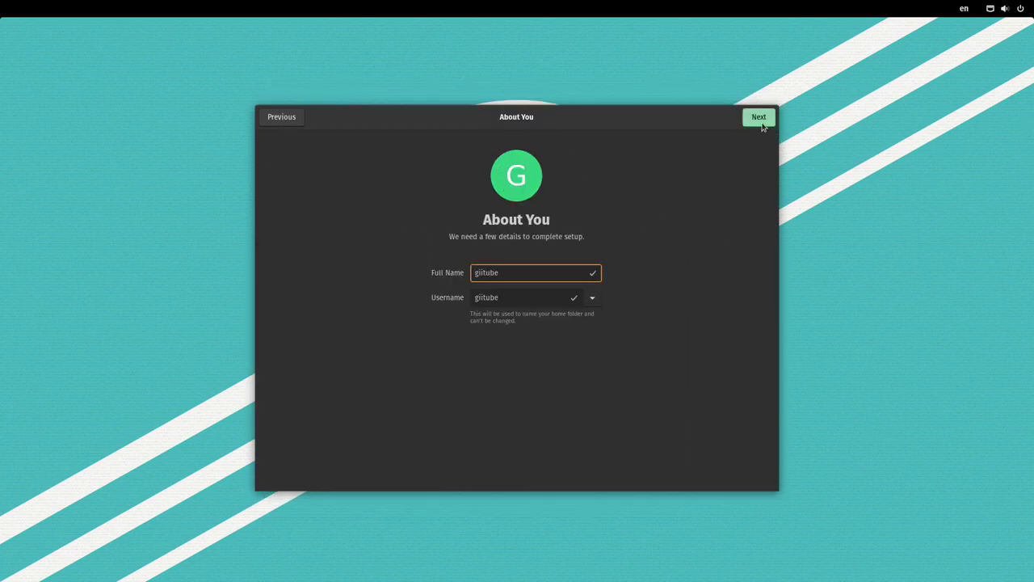
pyautogui.click(759, 117)
pyautogui.write('1234')
pyautogui.click(489, 333)
pyautogui.write('1234')
pyautogui.click(758, 120)
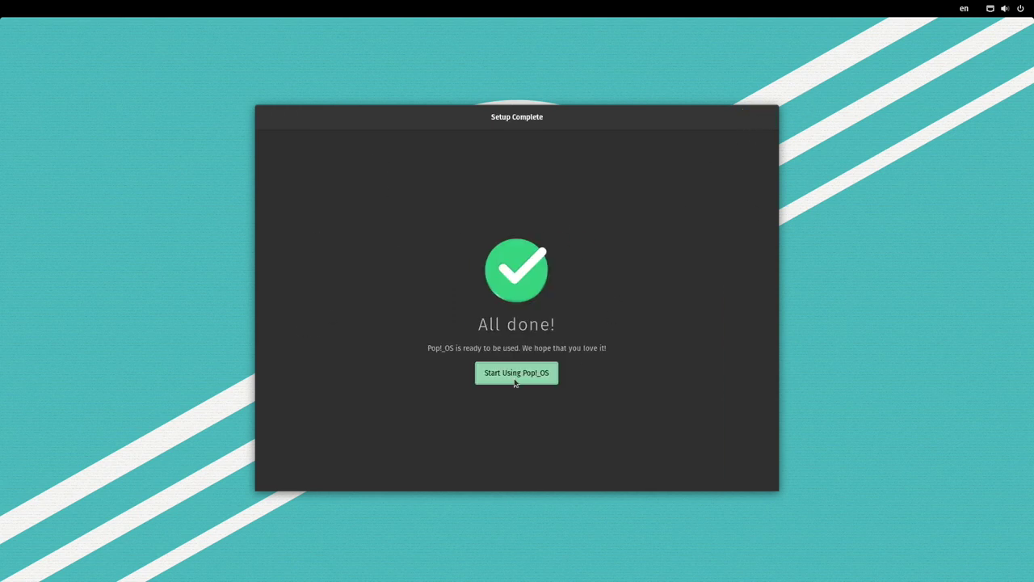
pyautogui.click(514, 383)
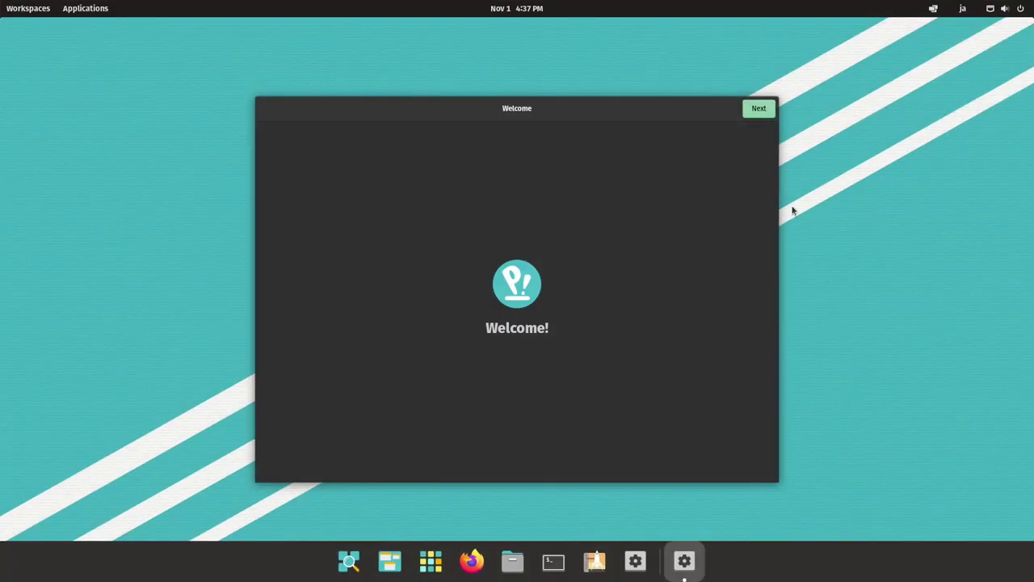
# - Choose 'Dock doesn't extend to edges', keep the defaults and Dark appearance, and finish the tour
pyautogui.click(763, 110)
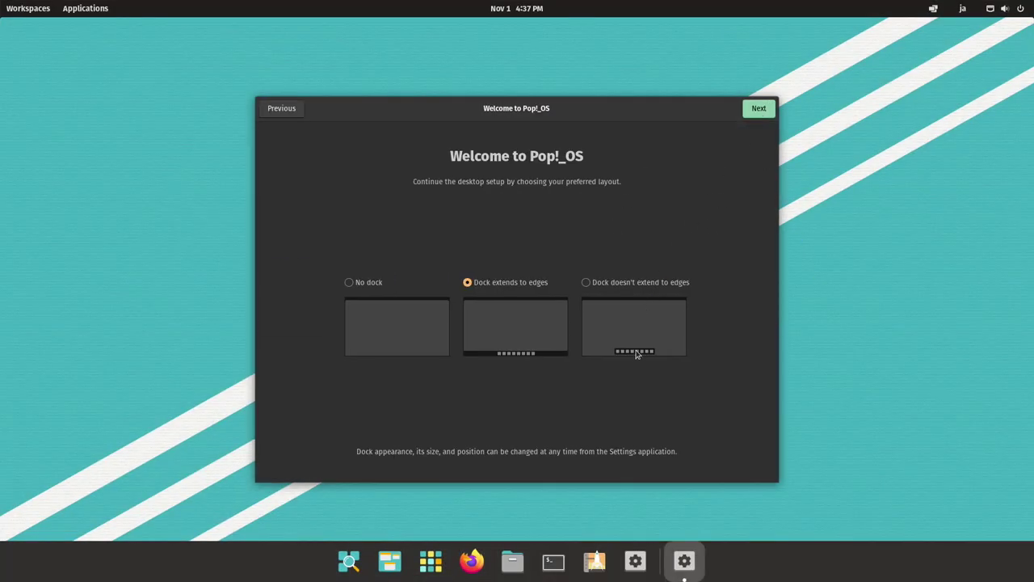
pyautogui.click(588, 285)
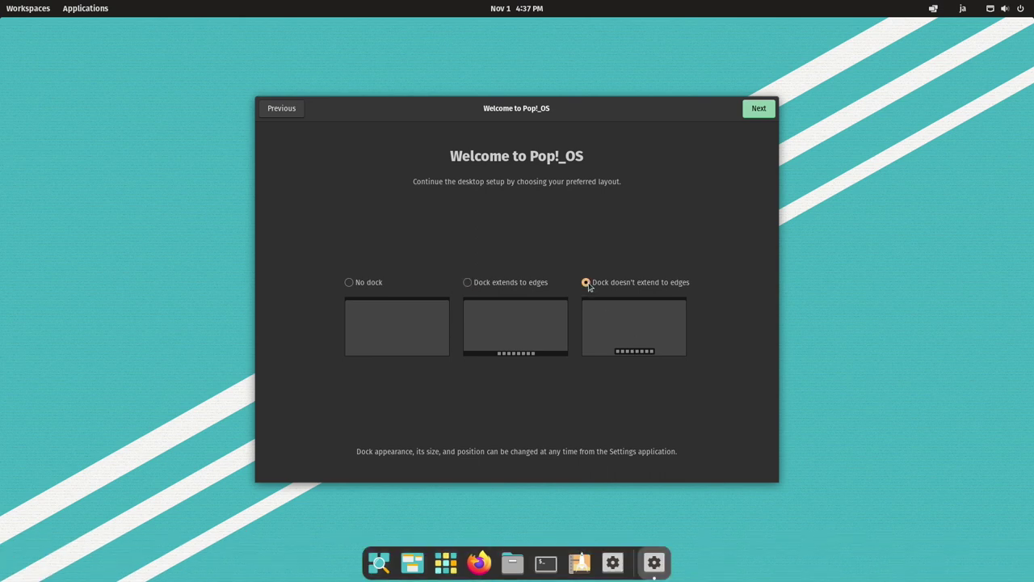
pyautogui.click(758, 110)
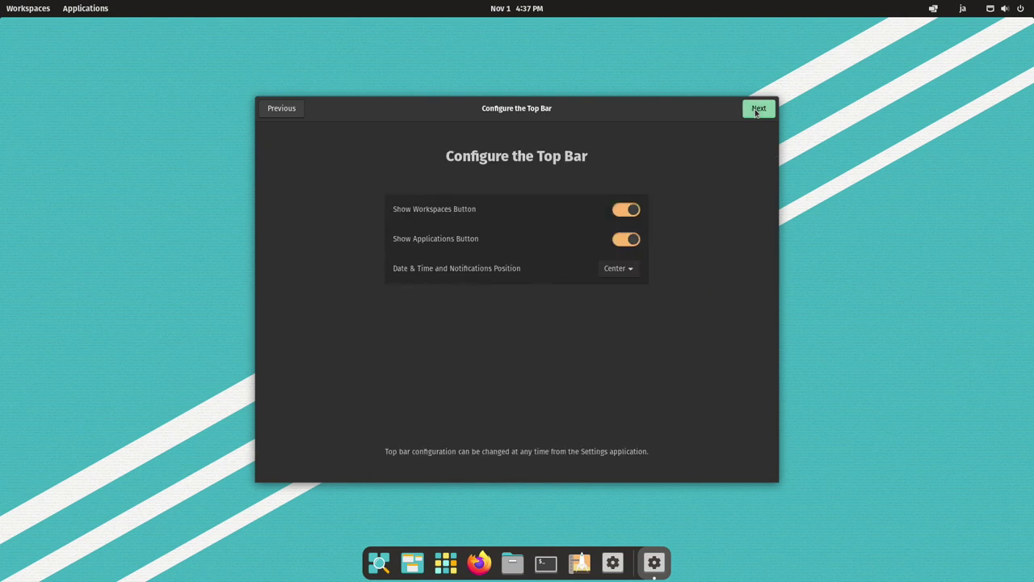
pyautogui.click(756, 112)
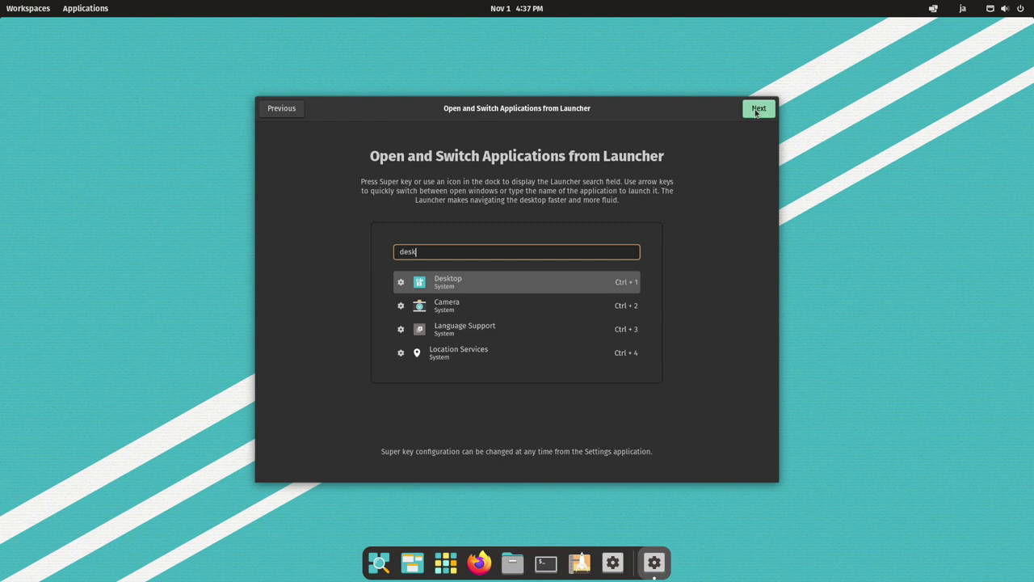
pyautogui.click(756, 112)
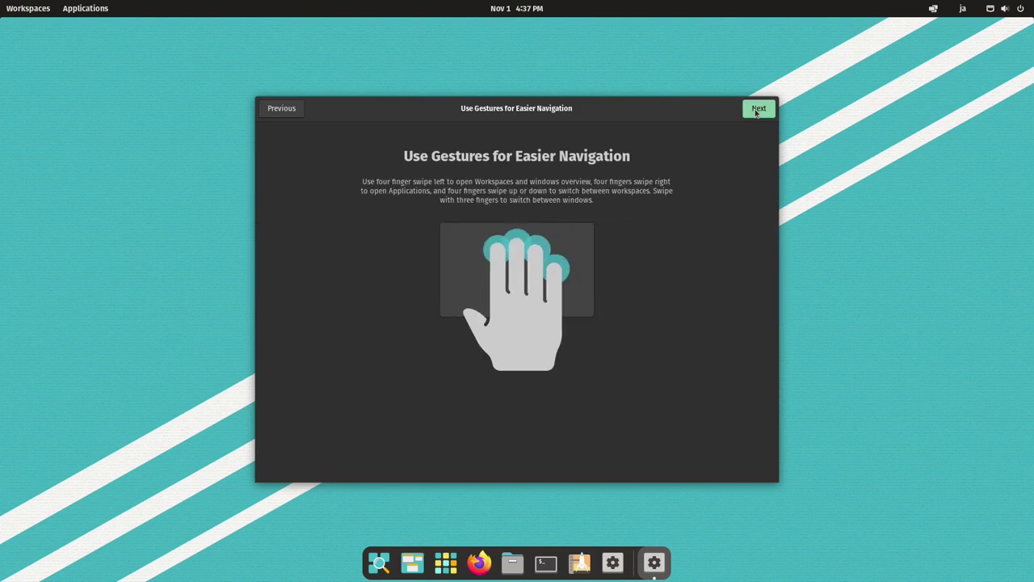
pyautogui.click(756, 112)
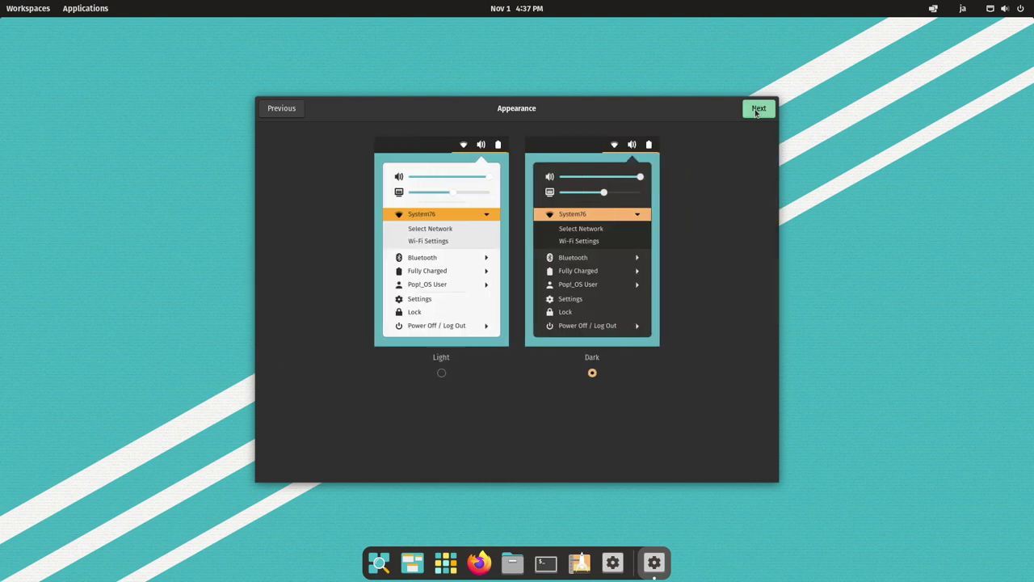
pyautogui.click(757, 113)
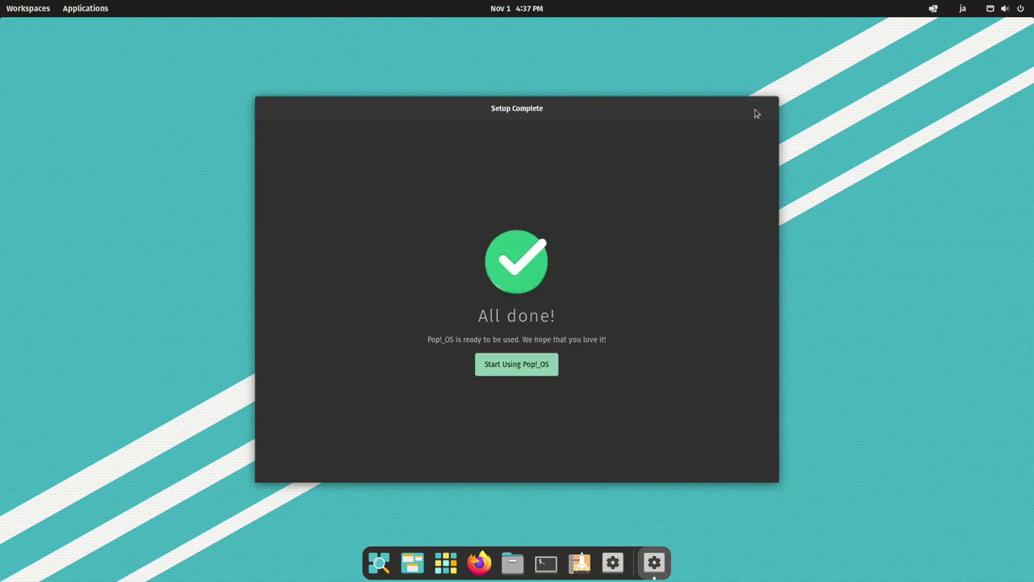
pyautogui.click(538, 366)
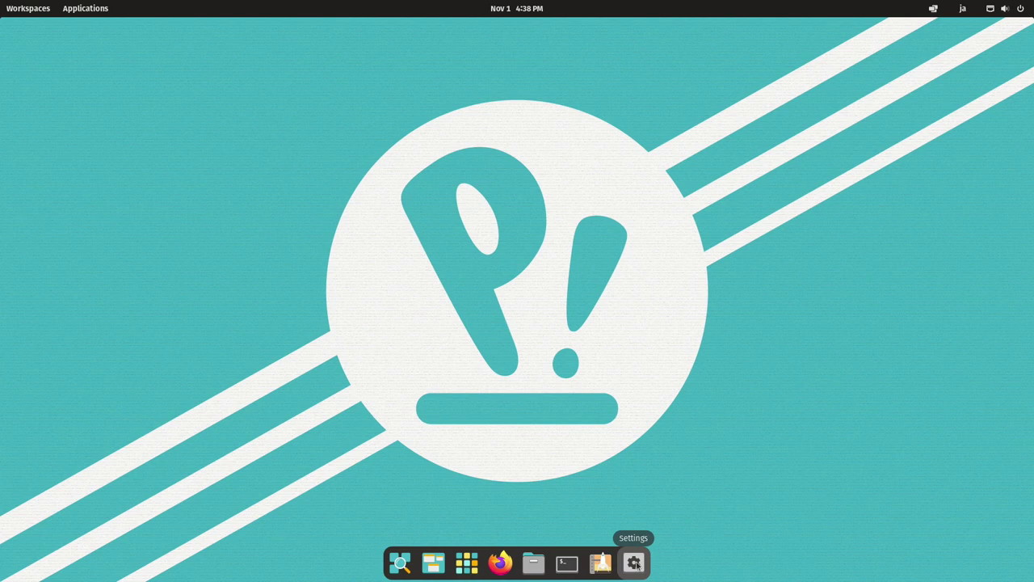
# - Open Settings' Region & Language page and its Manage Installed Languages window
pyautogui.click(635, 564)
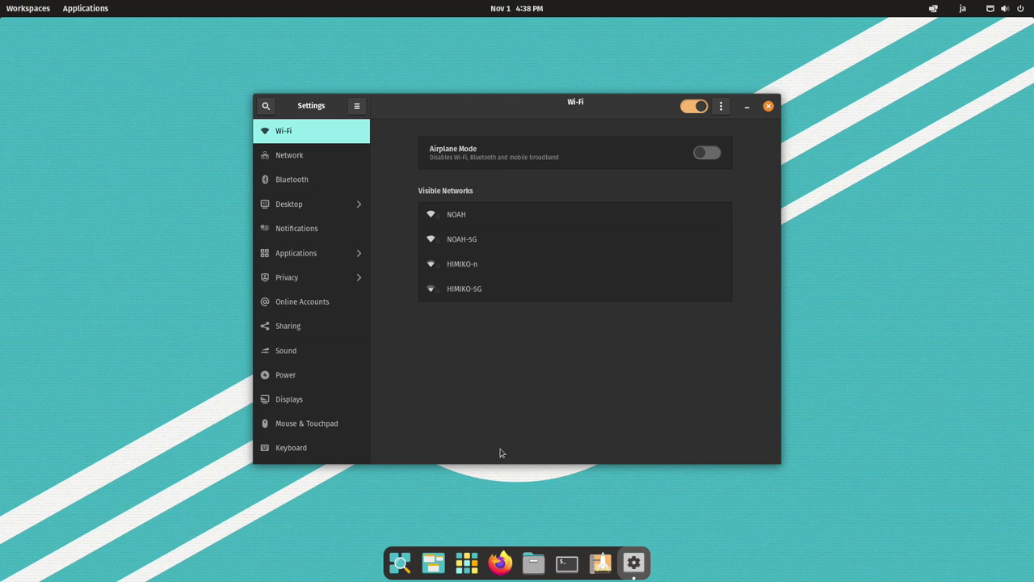
pyautogui.scroll(-5, 346, 368)
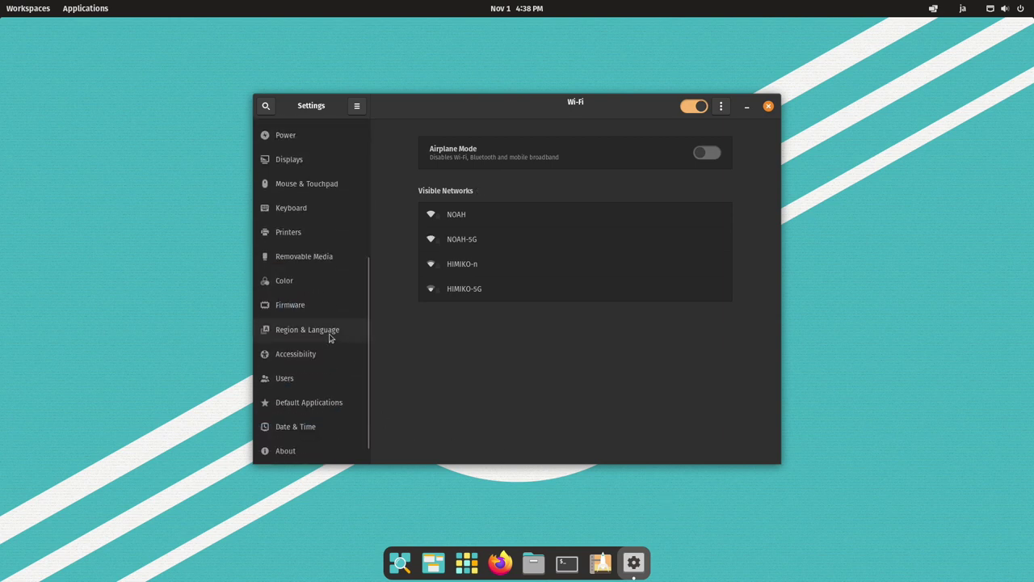
pyautogui.click(330, 339)
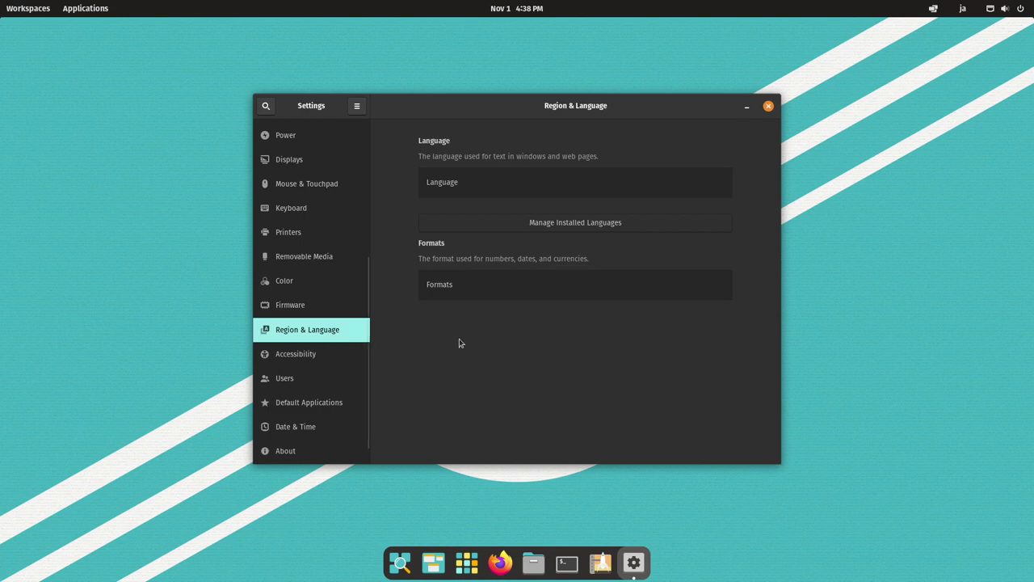
pyautogui.click(625, 223)
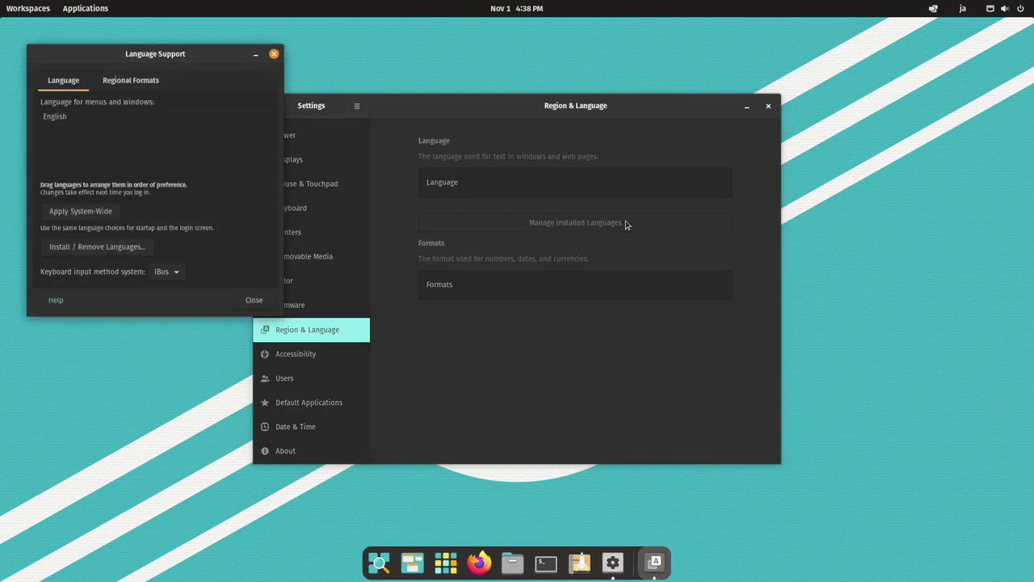
# - Tick Japanese as installed in Install / Remove Languages and apply it
pyautogui.click(108, 254)
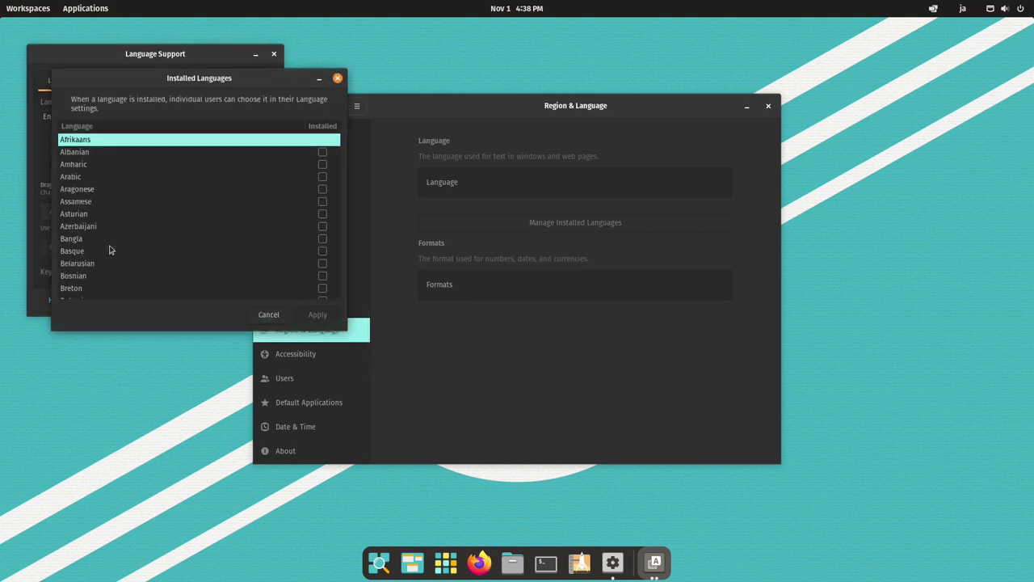
pyautogui.scroll(-3, 136, 229)
pyautogui.scroll(-5, 138, 228)
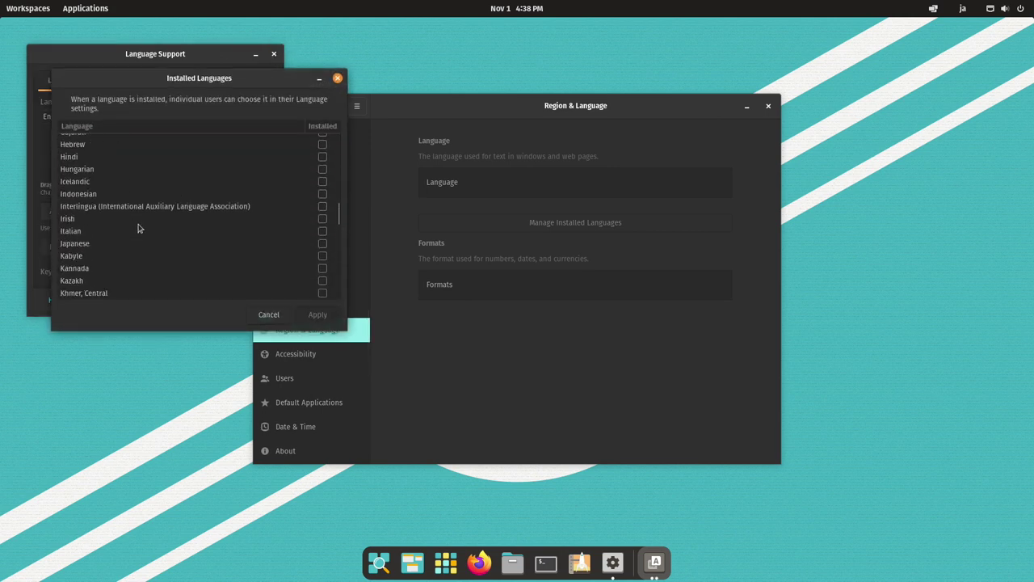
pyautogui.click(101, 247)
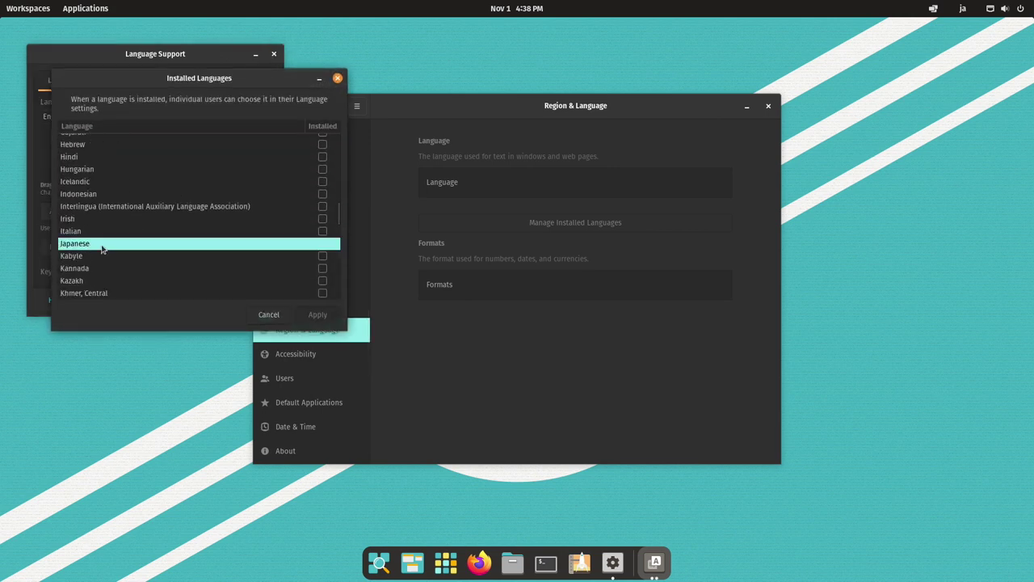
pyautogui.click(322, 244)
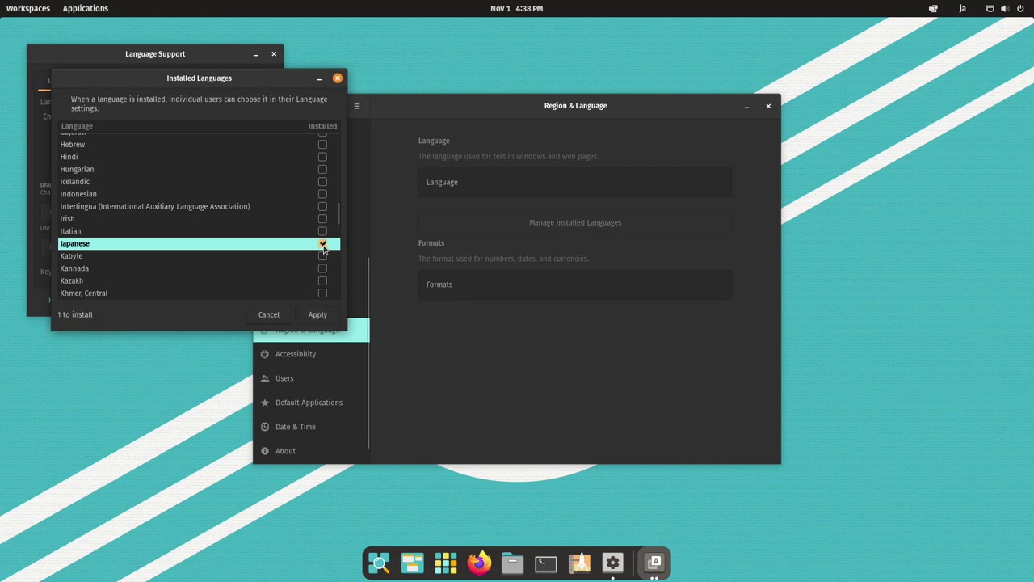
pyautogui.click(317, 314)
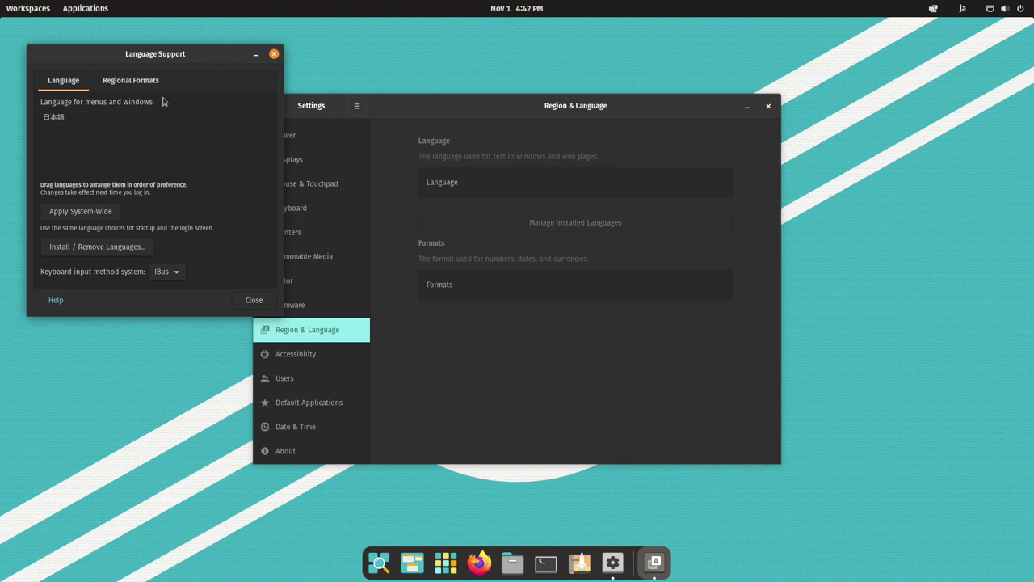
# - Set Regional Formats to 日本語, then close Language Support and Settings
pyautogui.click(134, 83)
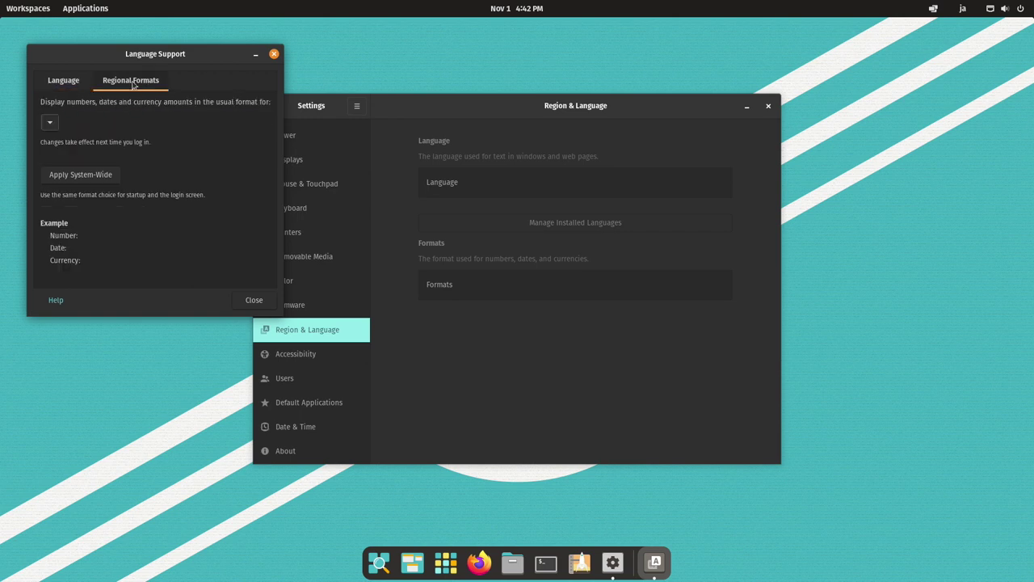
pyautogui.click(53, 127)
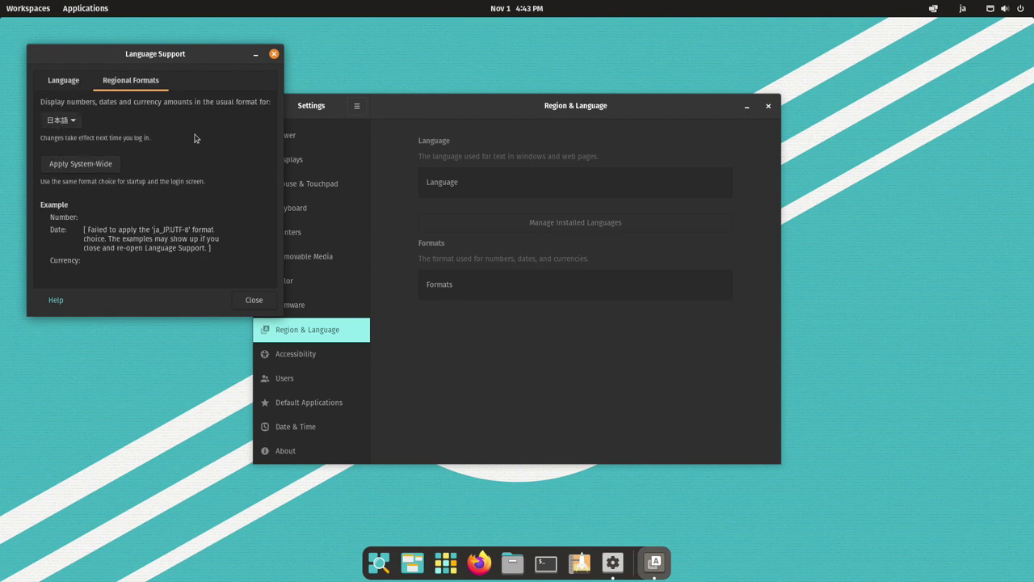
pyautogui.click(252, 301)
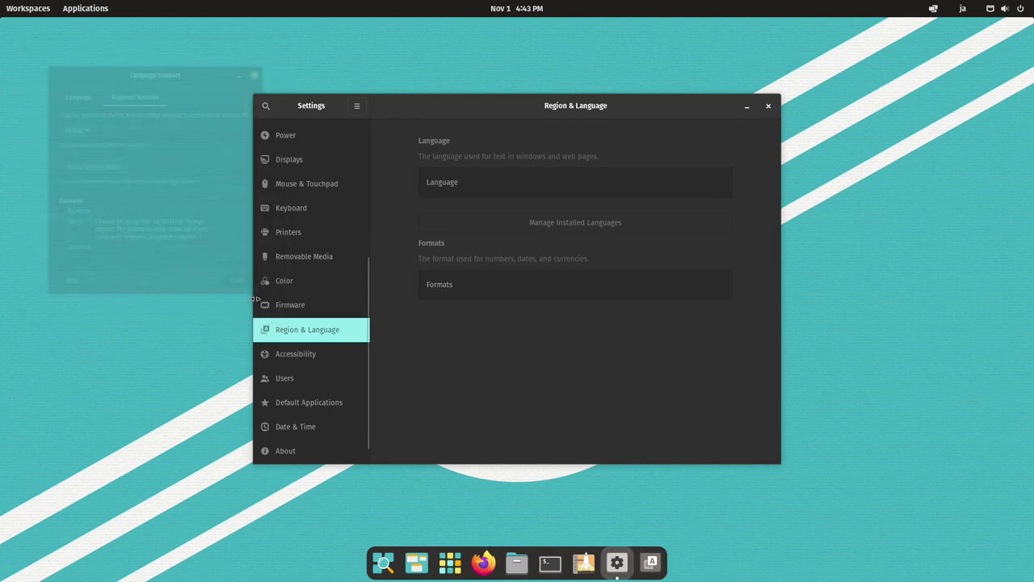
pyautogui.click(767, 108)
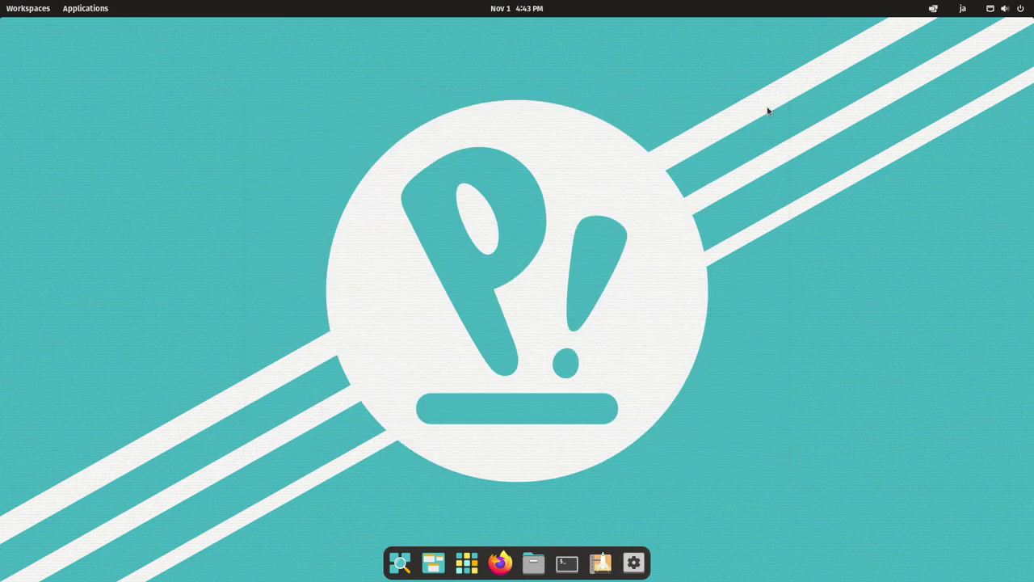
# - Select 日本語 as the system language in Settings, then restart by logging out
pyautogui.click(635, 563)
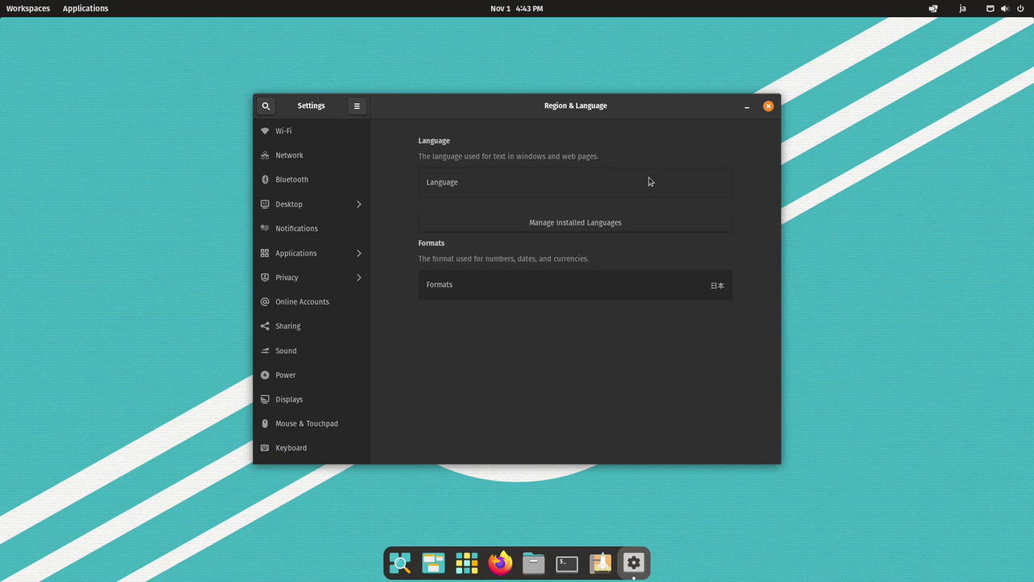
pyautogui.click(648, 181)
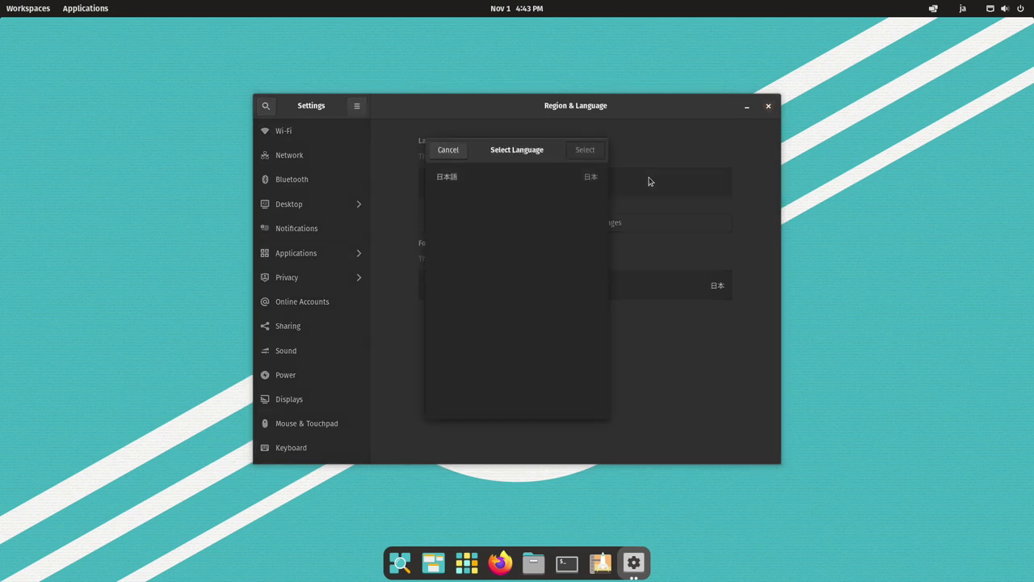
pyautogui.click(587, 185)
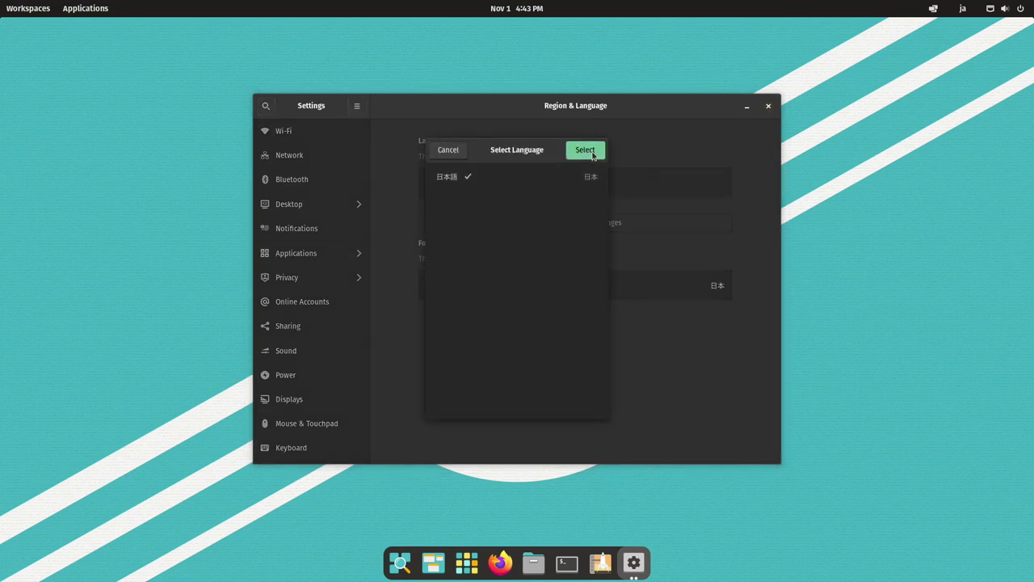
pyautogui.click(593, 155)
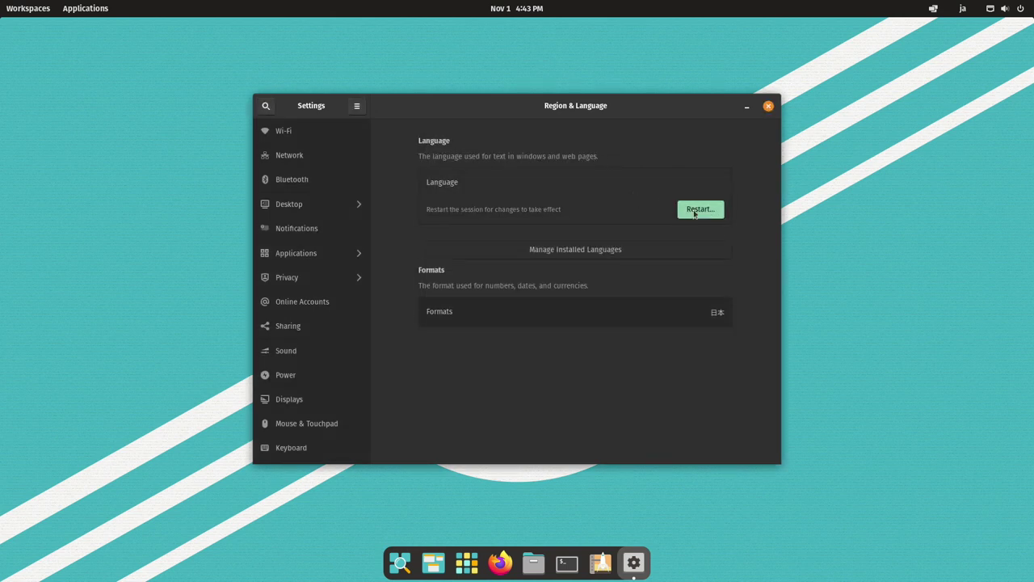
pyautogui.click(694, 212)
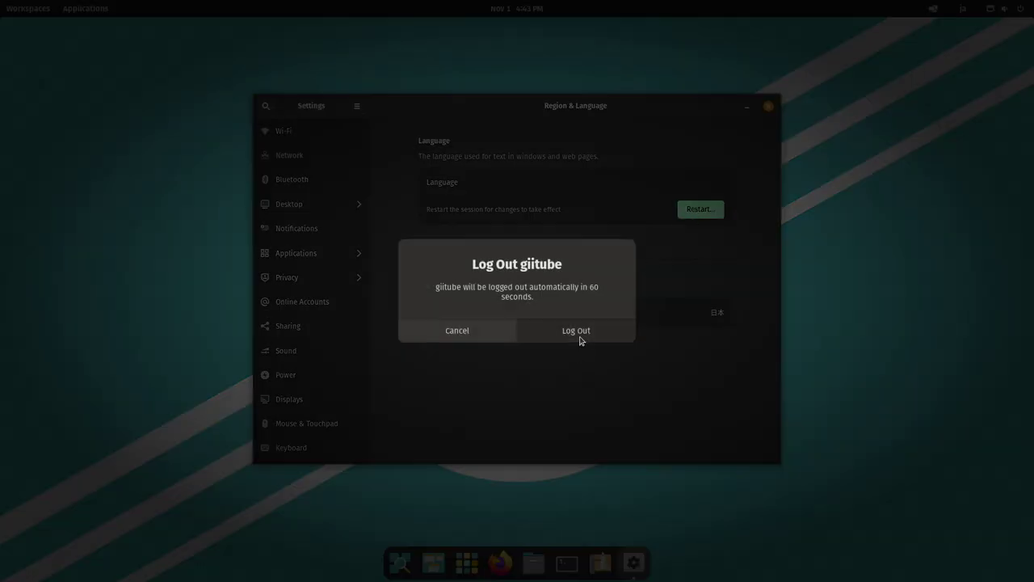
pyautogui.click(576, 331)
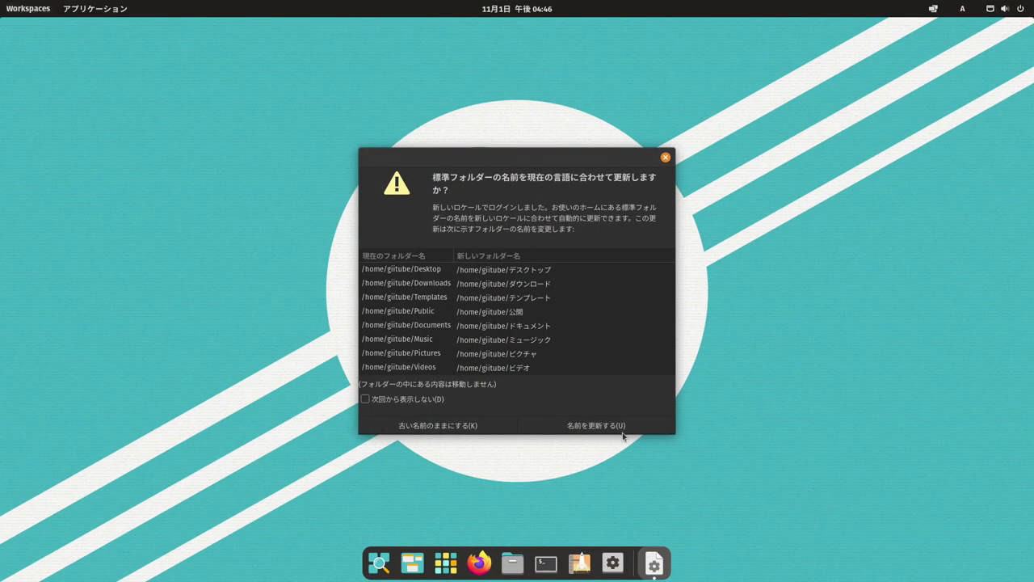
# - Accept Japanese home folder names, then check the top-bar input-method list for Mozc
pyautogui.click(588, 426)
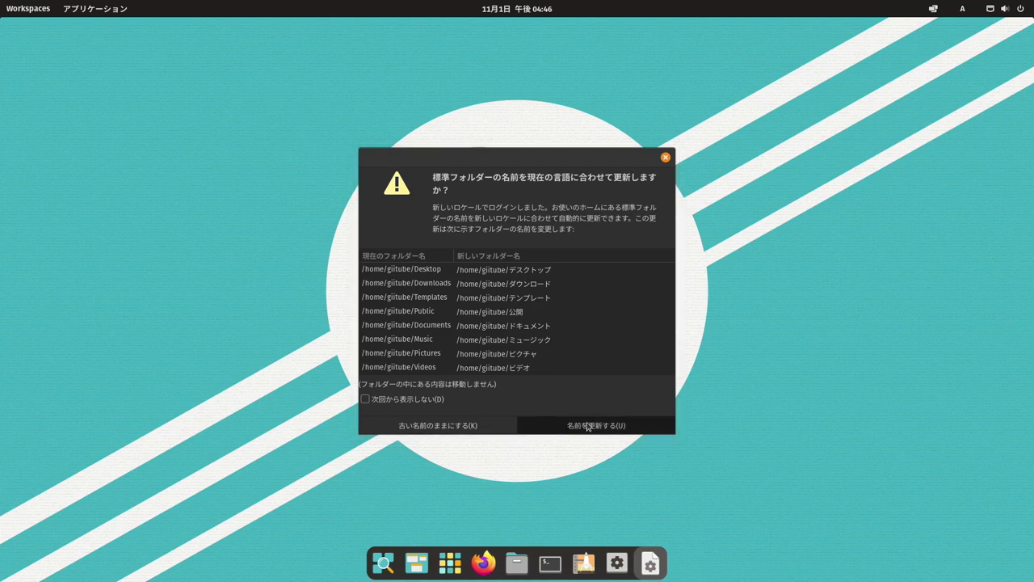
pyautogui.click(587, 426)
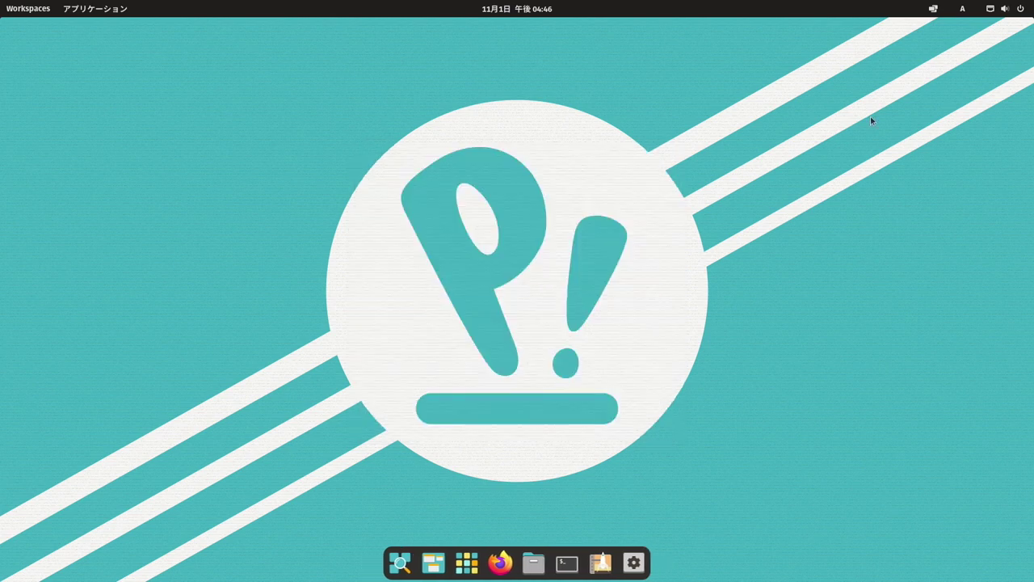
pyautogui.click(962, 9)
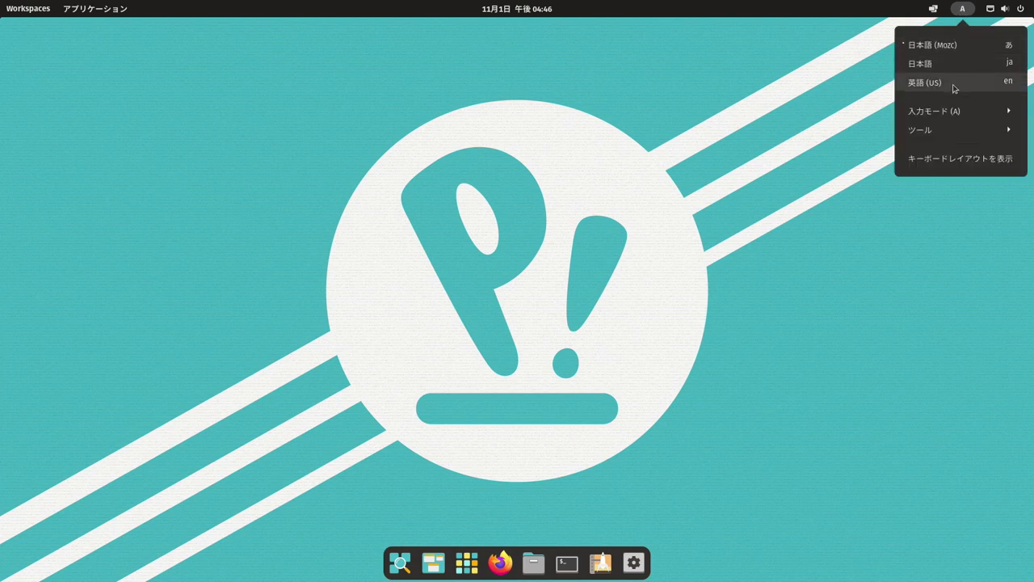
pyautogui.click(722, 359)
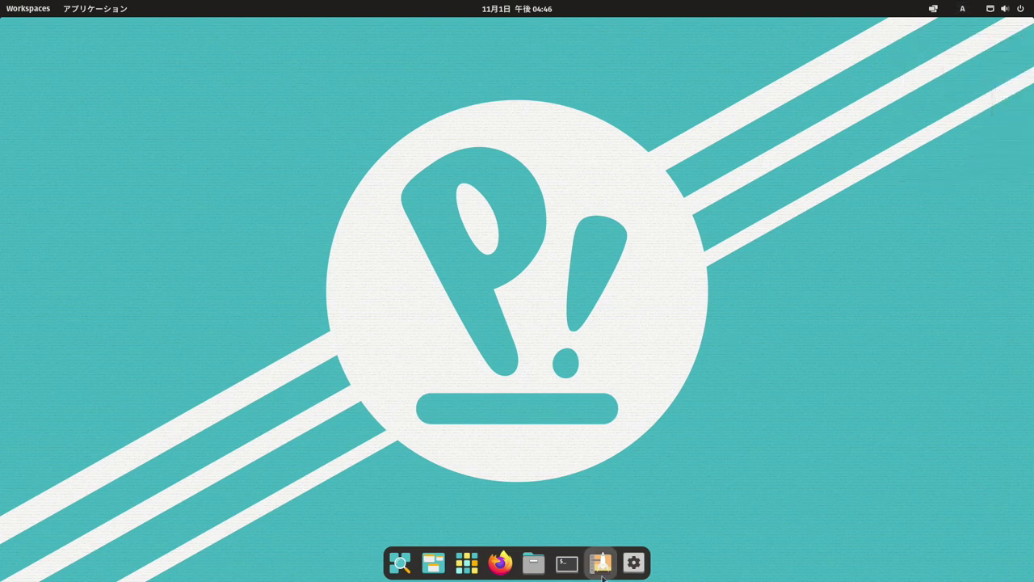
# - Remove the plain 日本語 keyboard input source, keeping 日本語 (Mozc) and 英語 (US), then show the application grid
pyautogui.click(634, 564)
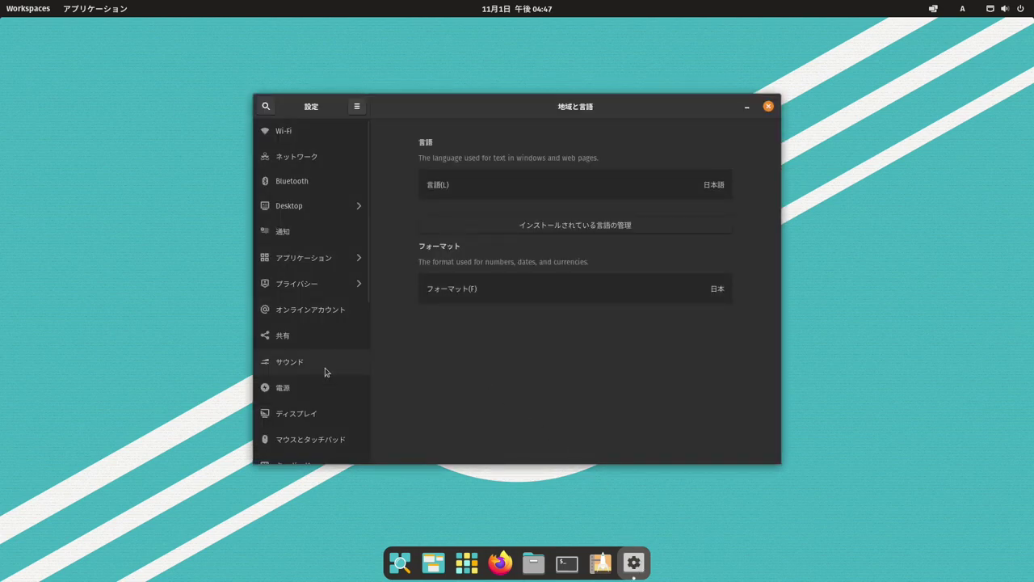
pyautogui.scroll(-6, 330, 380)
pyautogui.click(317, 185)
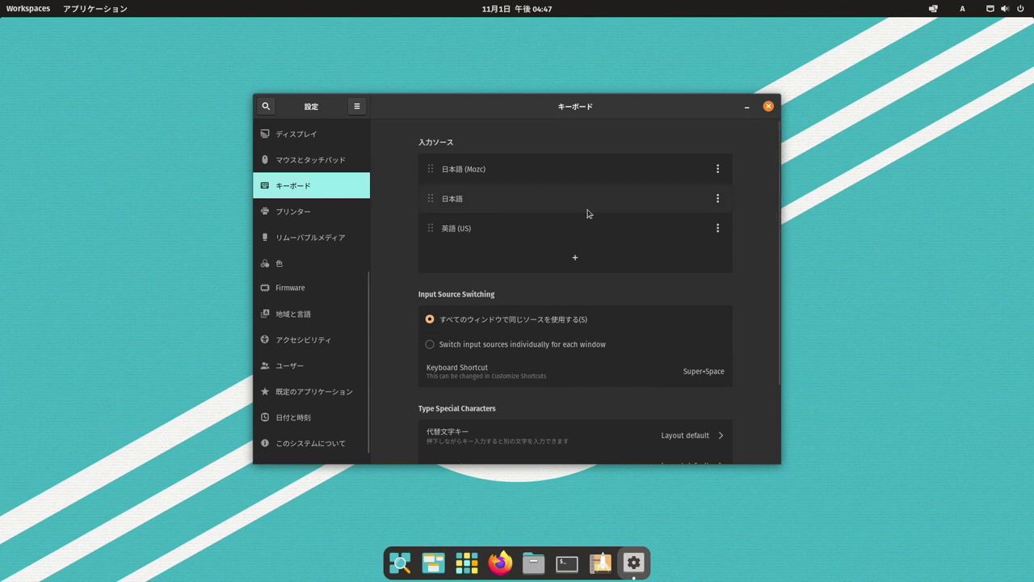
pyautogui.click(718, 199)
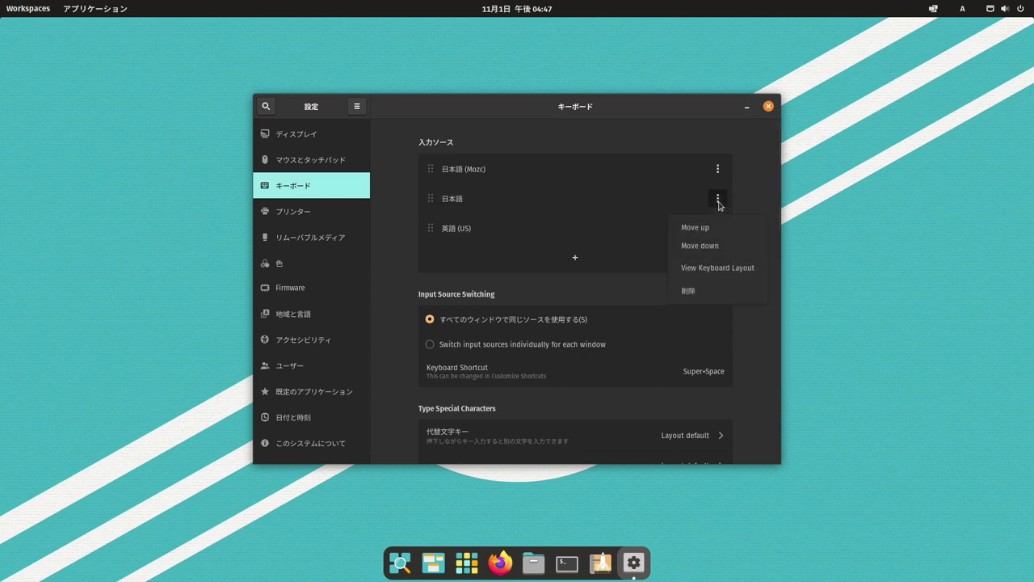
pyautogui.click(689, 293)
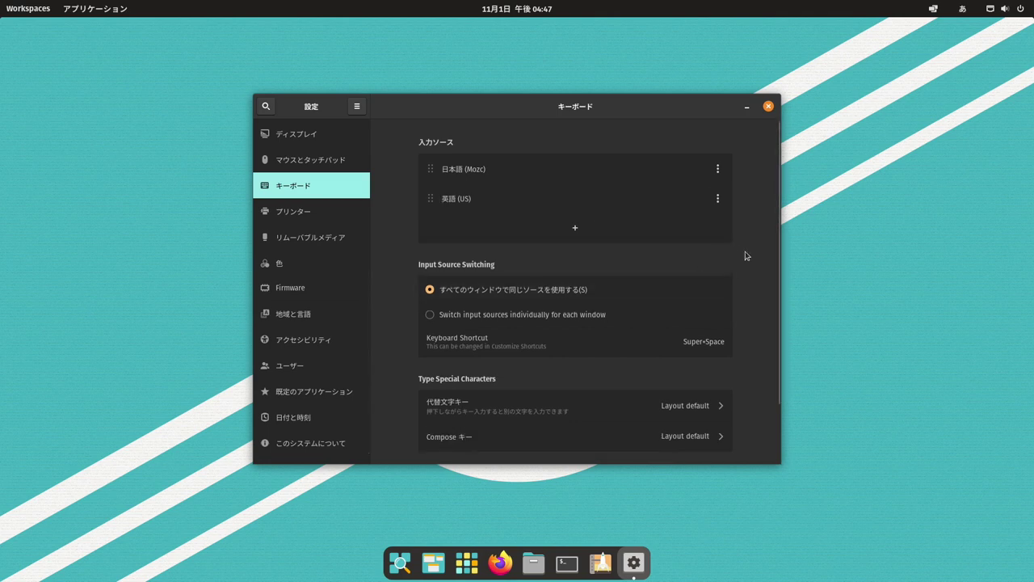
pyautogui.click(769, 107)
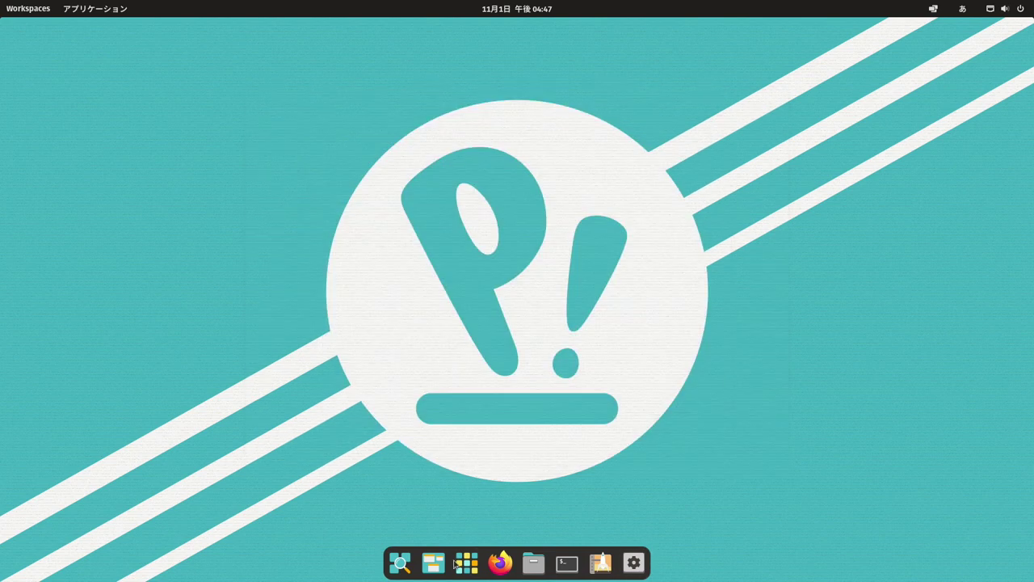
pyautogui.click(462, 566)
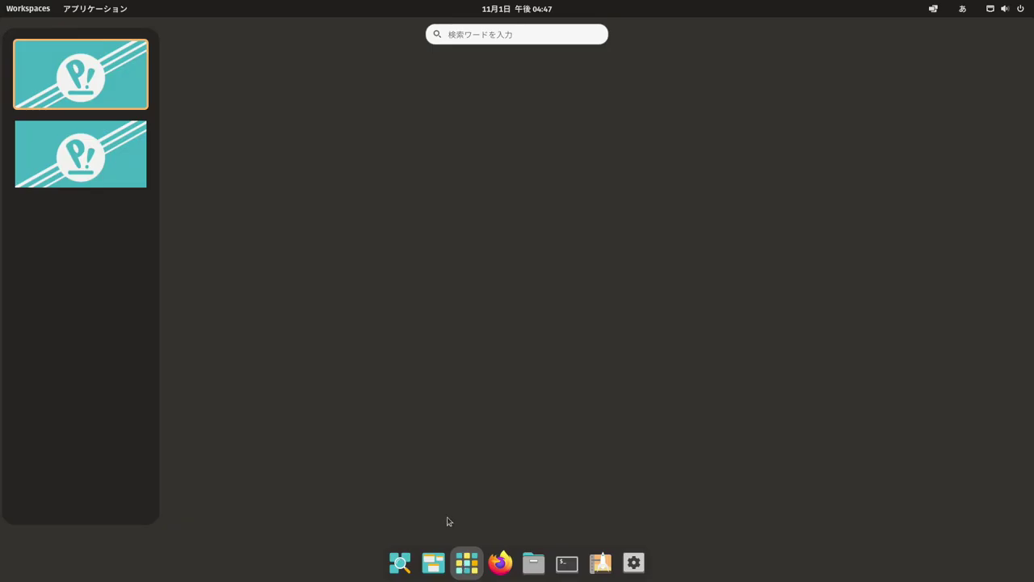
# - Launch Text Editor, switch to the Mozc input source and set it to ひらがな mode
pyautogui.click(262, 304)
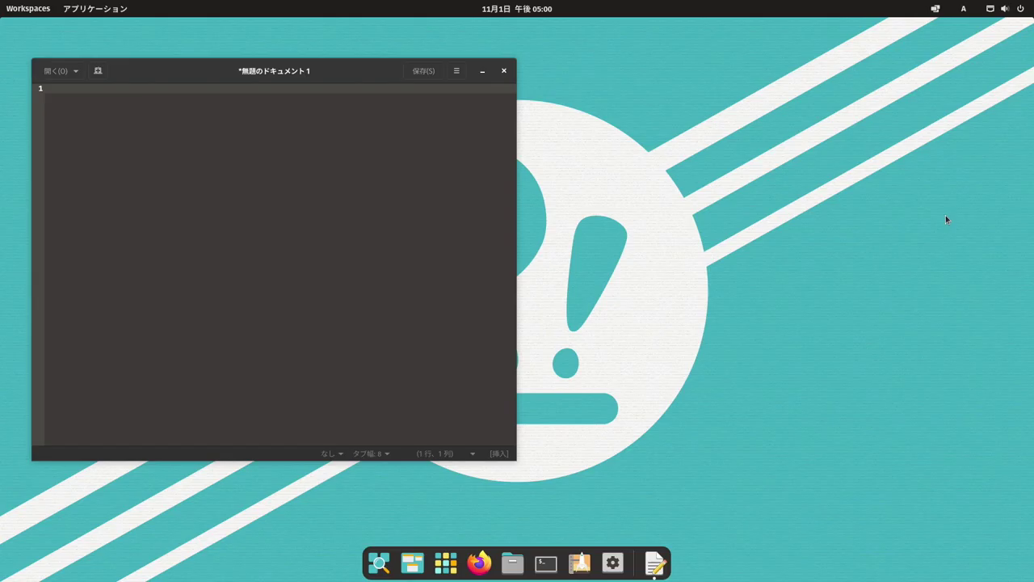
pyautogui.press('super+space')
pyautogui.press('super+space')
pyautogui.press('super+space')
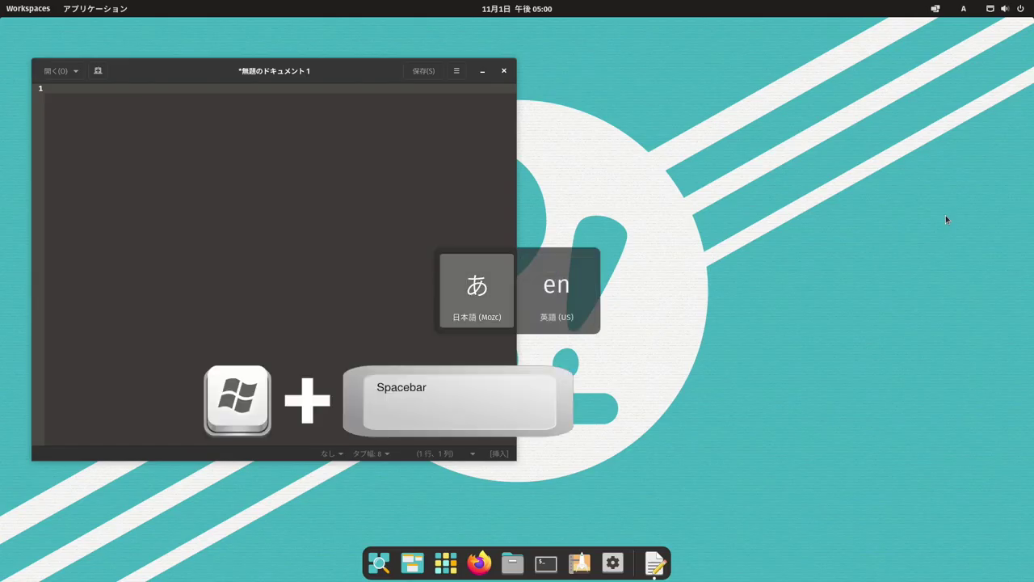
pyautogui.press('super+space')
pyautogui.press('super+space')
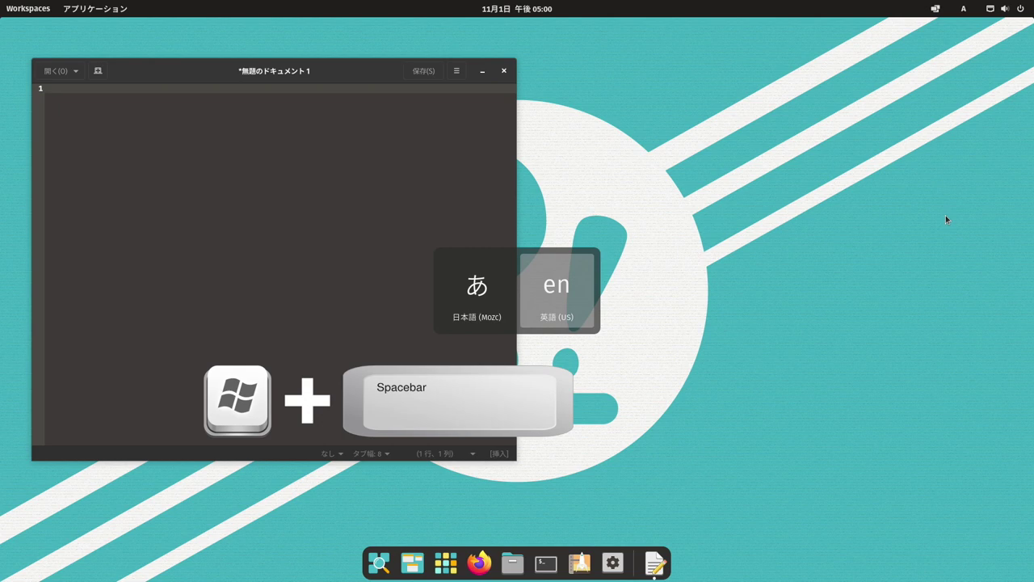
pyautogui.press('super+space')
pyautogui.press('super+space')
pyautogui.press('super+space')
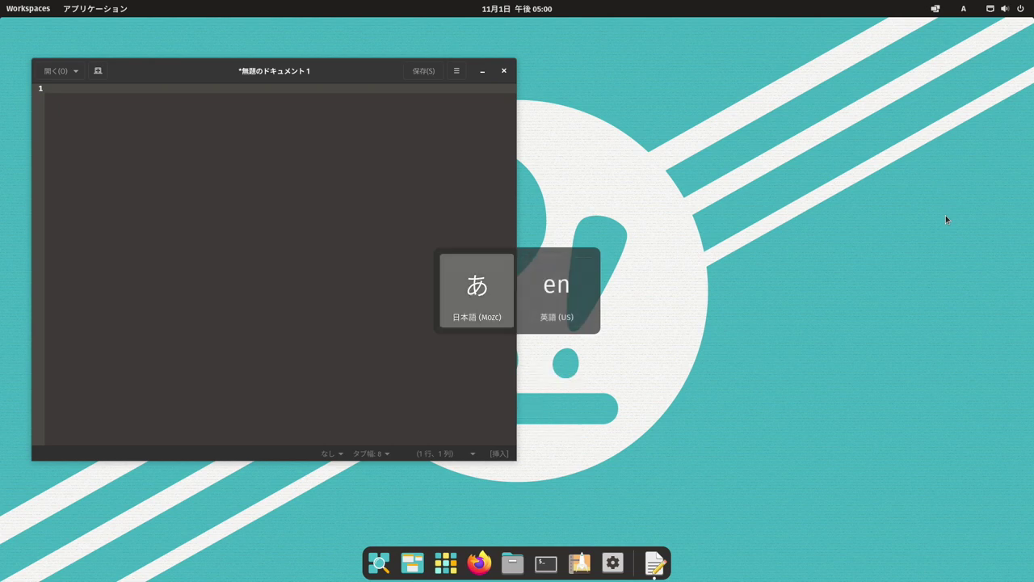
pyautogui.click(963, 8)
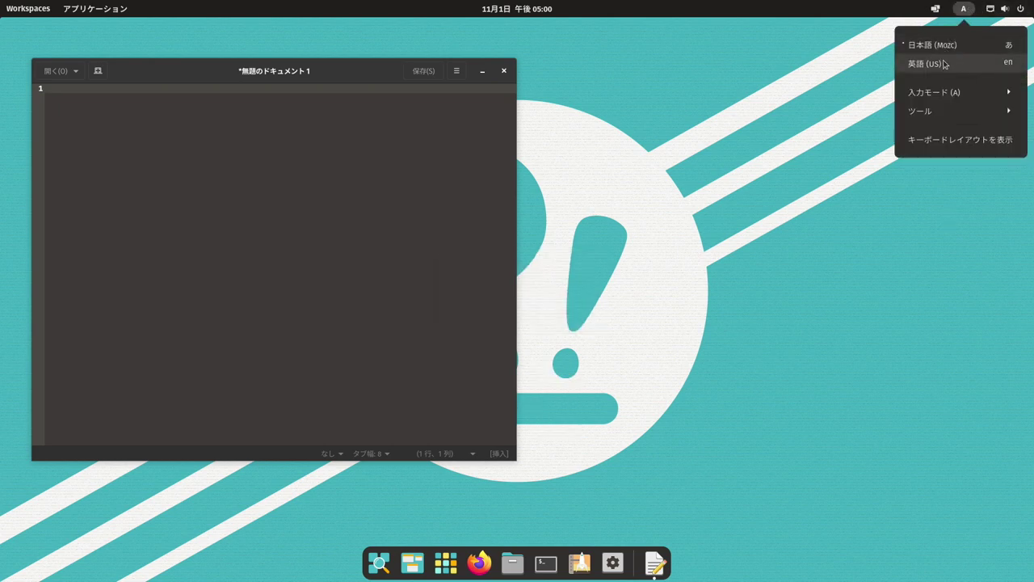
pyautogui.click(945, 93)
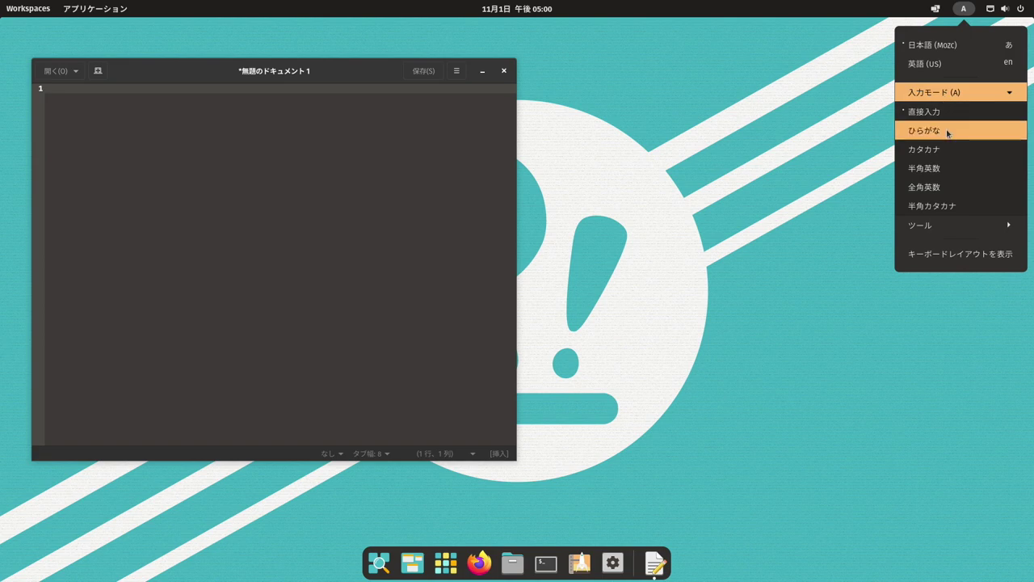
pyautogui.click(948, 133)
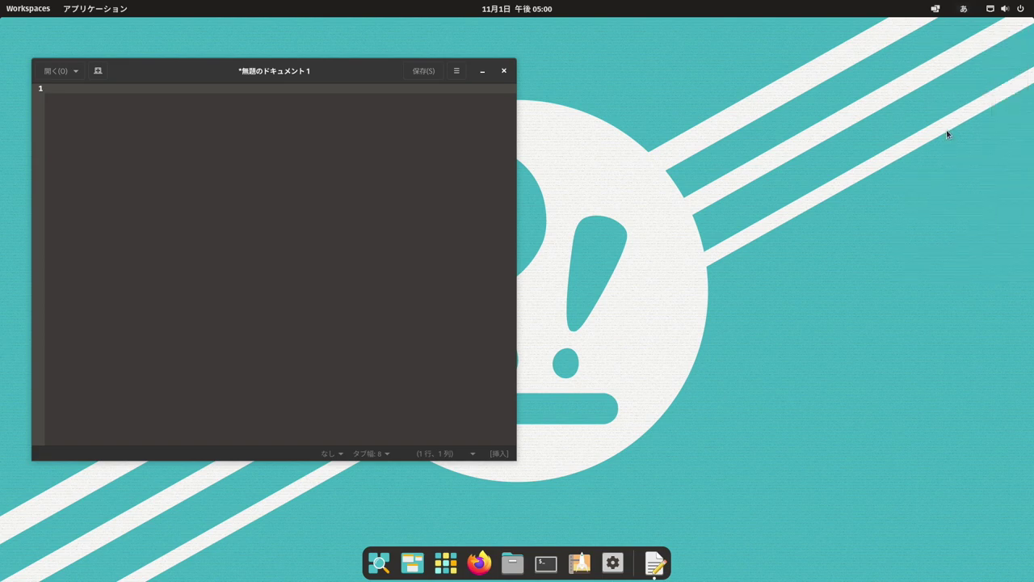
# - Type 日本語入力English日本語 on line 1, switching between Mozc and English input
pyautogui.click(366, 196)
pyautogui.write('nihongonyuury')
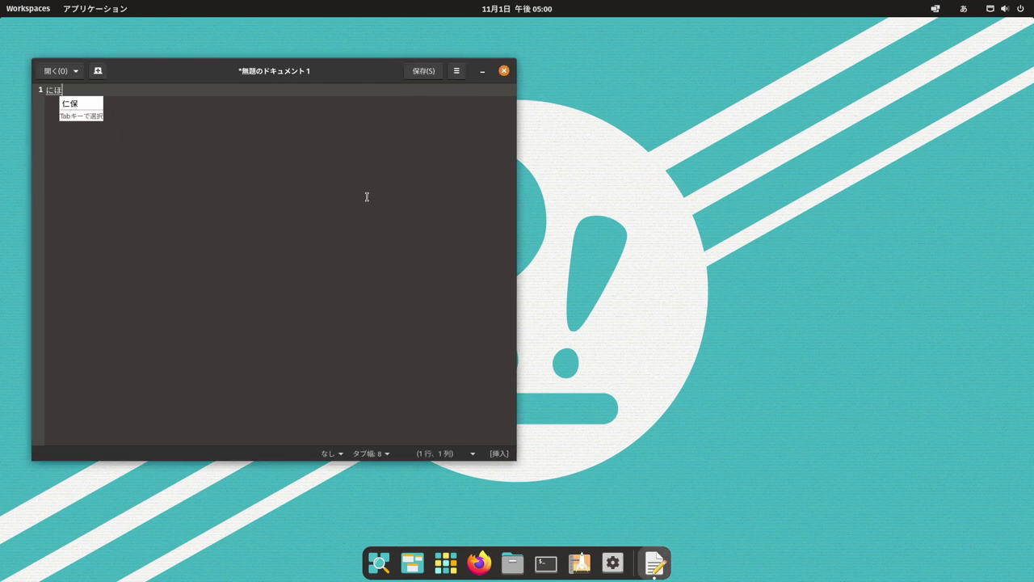
pyautogui.press('Tab')
pyautogui.press('Return')
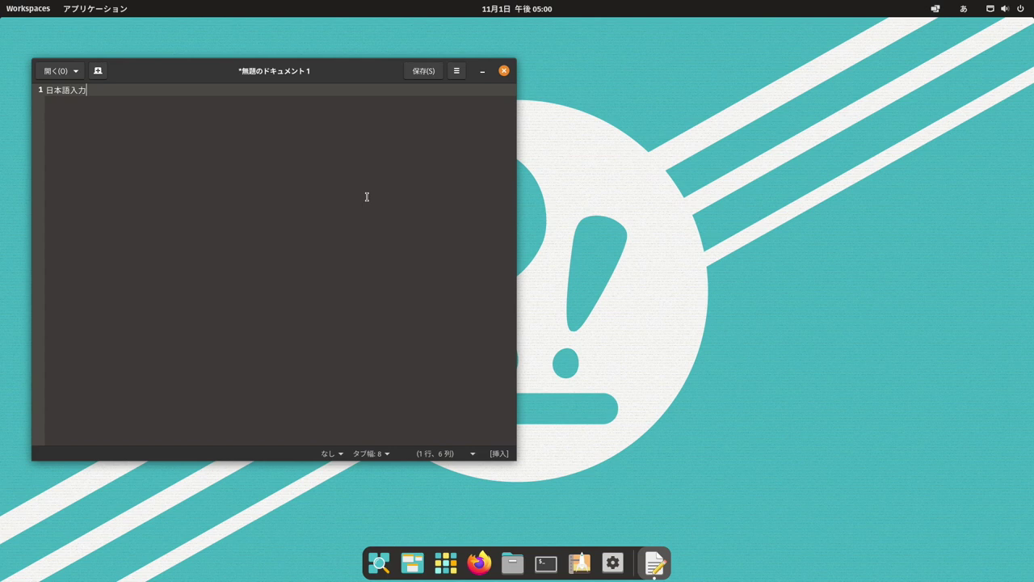
pyautogui.press('super+space')
pyautogui.write('English')
pyautogui.press('super+space')
pyautogui.write('nihongo')
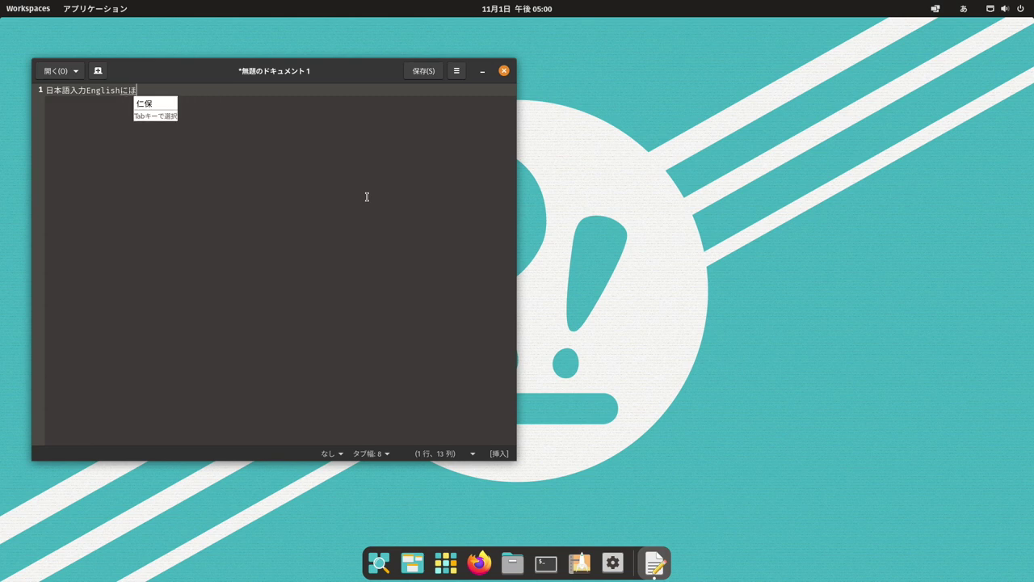
pyautogui.press('space')
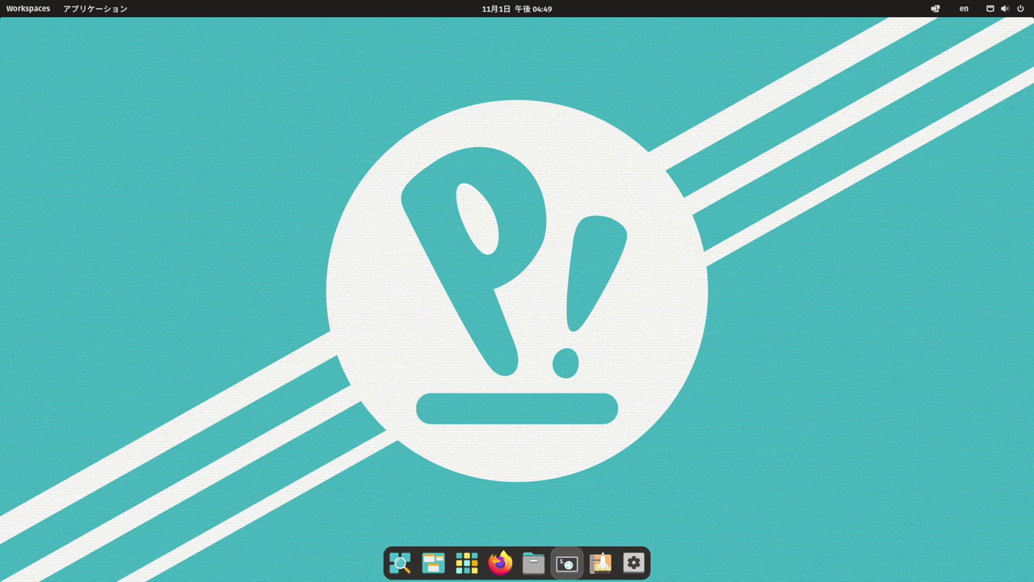
# - Open a Terminal window from the dock
pyautogui.click(568, 563)
# - Open /boot/firmware/config.txt in nano as root and start a new line at its end
pyautogui.write('sudo nano')
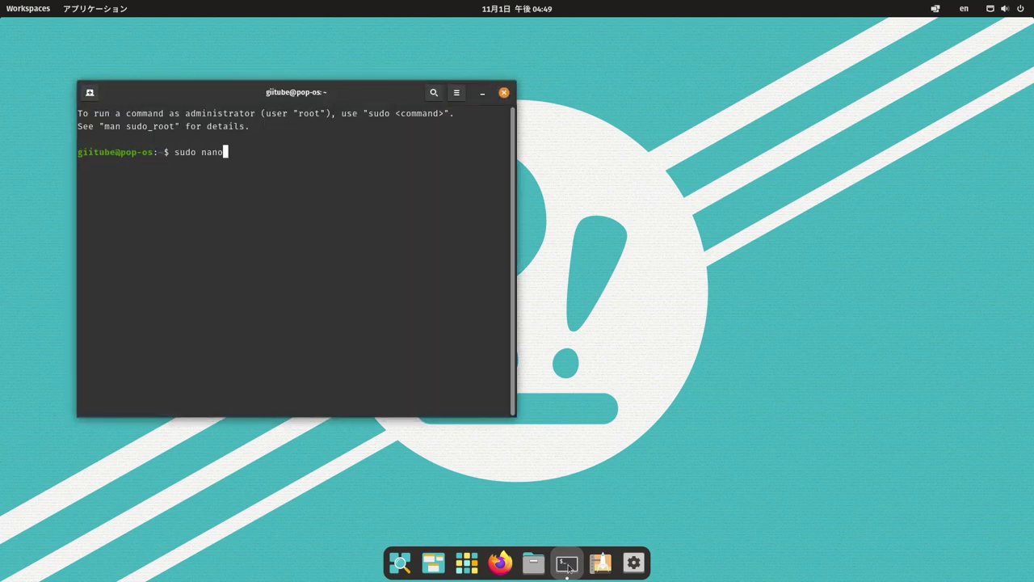
pyautogui.write(' /boot/firmware/config.txt')
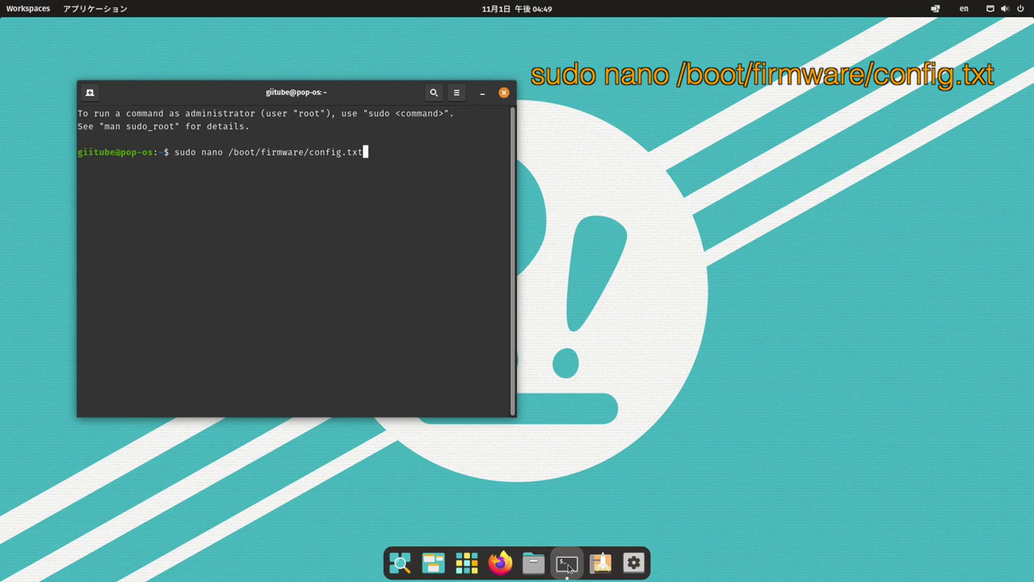
pyautogui.press('Return')
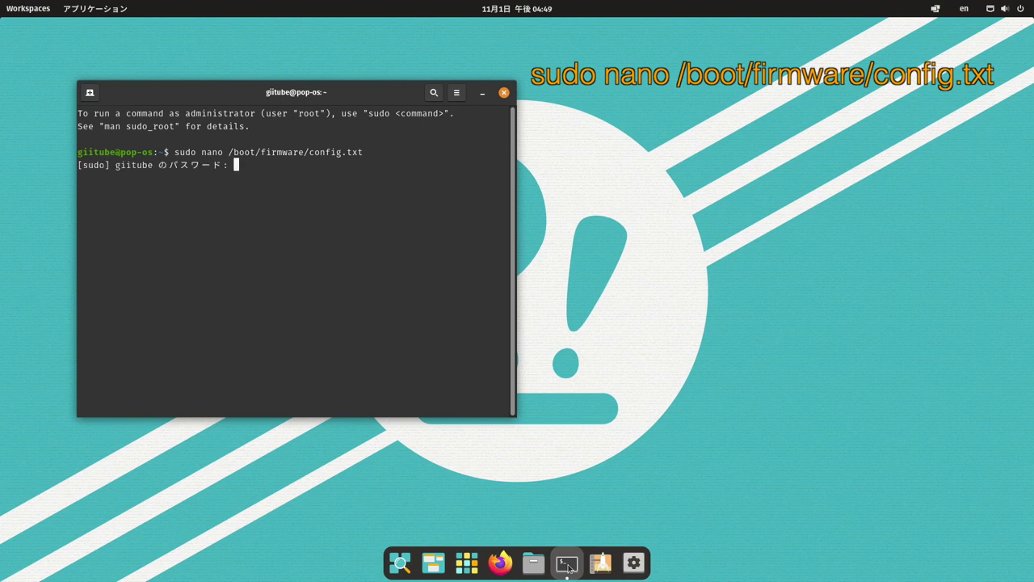
pyautogui.press('Return')
pyautogui.press('Down')
pyautogui.press('Down')
pyautogui.press('Down')
pyautogui.press('Down')
pyautogui.press('Down')
pyautogui.press('Down')
pyautogui.press('Down')
pyautogui.press('Down')
pyautogui.press('Down')
pyautogui.press('Down')
pyautogui.press('Down')
pyautogui.press('Down')
pyautogui.press('Down')
pyautogui.press('Down')
pyautogui.press('Down')
pyautogui.press('Down')
pyautogui.press('Down')
pyautogui.press('Down')
pyautogui.press('Down')
pyautogui.press('Down')
pyautogui.press('Return')
# - Add the lines over_voltage=6, arm_freq=2000, gpu_freq=700 and gpu_mem=128
pyautogui.write('over_voltage')
pyautogui.press('BackSpace')
pyautogui.press('BackSpace')
pyautogui.press('BackSpace')
pyautogui.press('BackSpace')
pyautogui.press('BackSpace')
pyautogui.press('BackSpace')
pyautogui.press('BackSpace')
pyautogui.write('_voltage=')
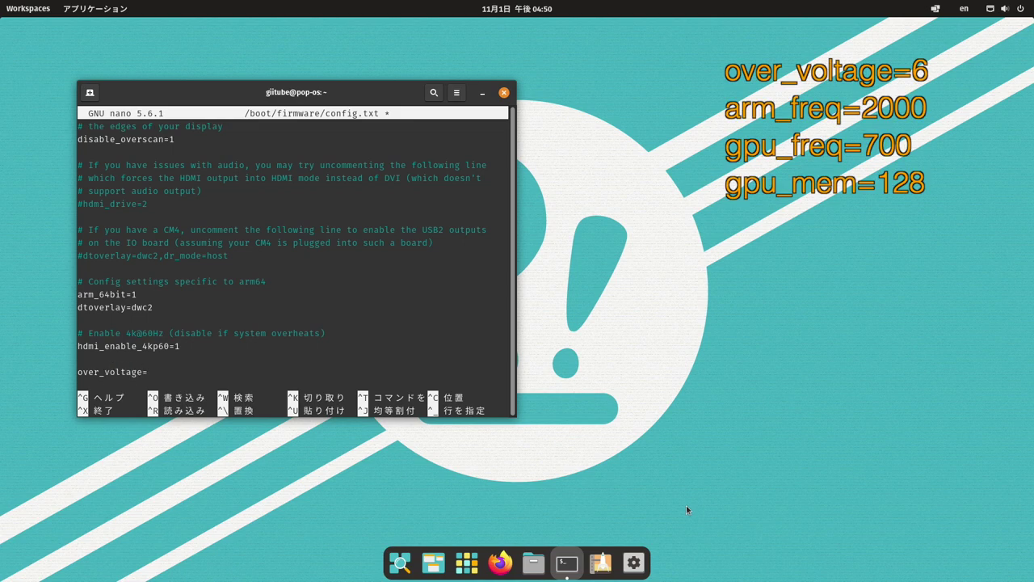
pyautogui.write('6')
pyautogui.press('Return')
pyautogui.write('arm_freq=2000')
pyautogui.press('Return')
pyautogui.write('gpu_freq=700')
pyautogui.press('Return')
pyautogui.write('gpu_mem=128')
# - Save config.txt, exit nano, and reboot with sudo reboot
pyautogui.press('Return')
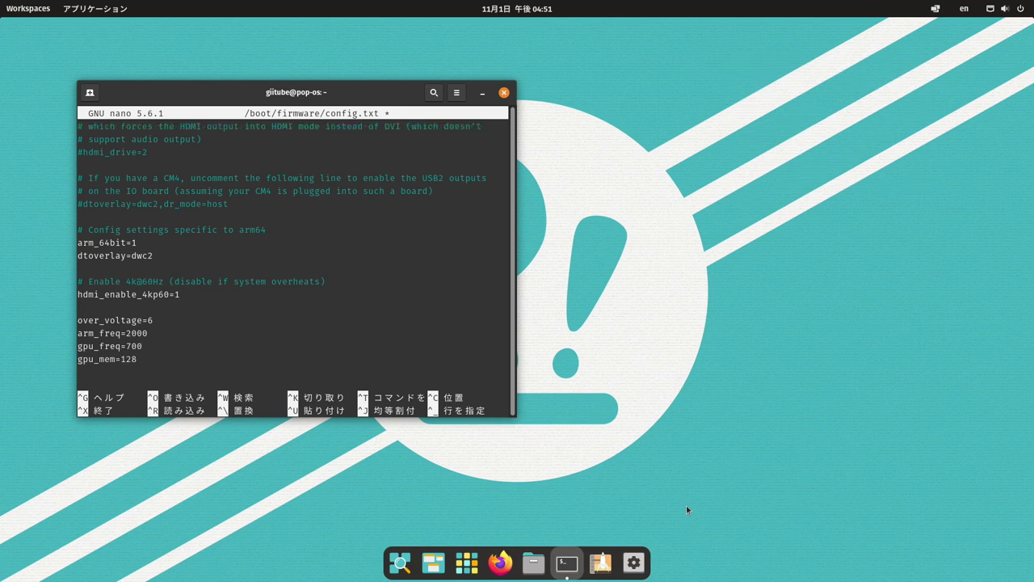
pyautogui.hotkey('ctrl', 'o')
pyautogui.press('Return')
pyautogui.hotkey('ctrl', 'o')
pyautogui.press('Return')
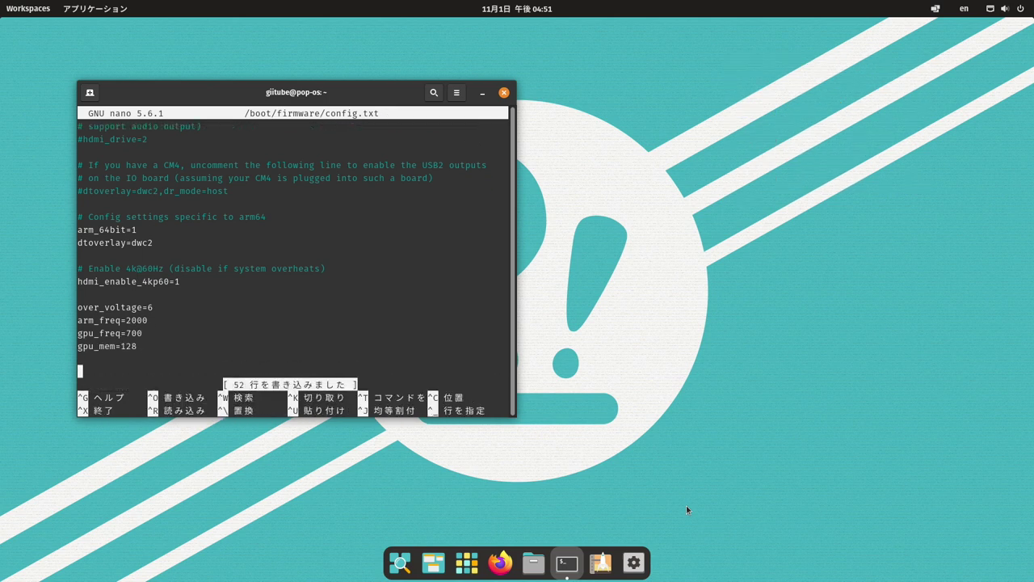
pyautogui.hotkey('ctrl', 'x')
pyautogui.write('sudo reboot')
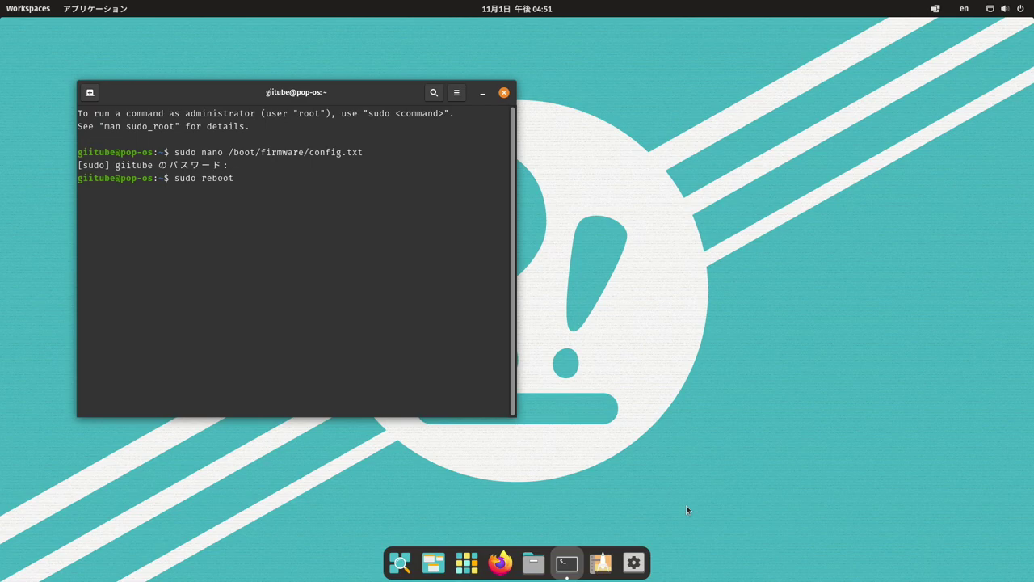
pyautogui.press('Return')
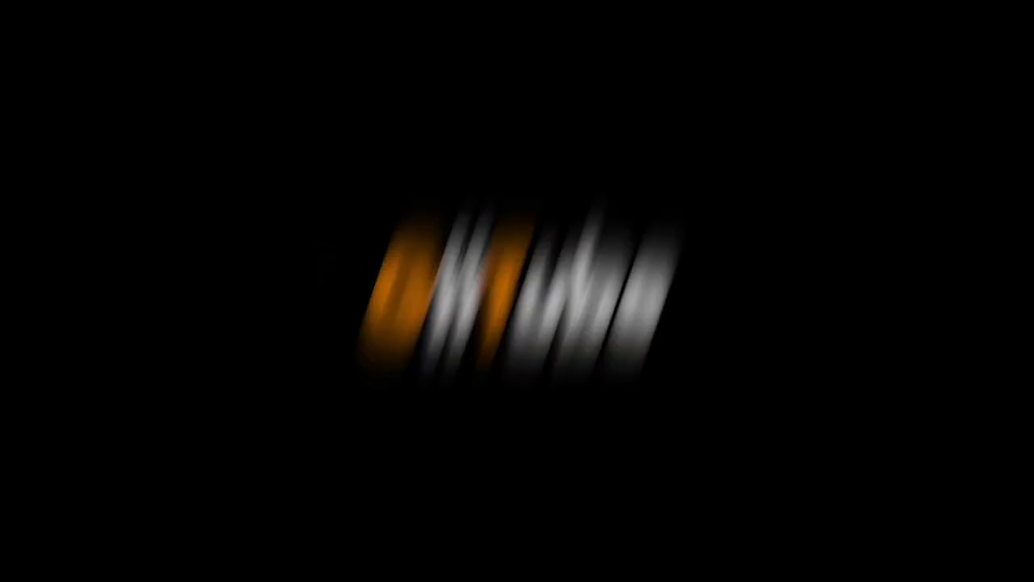